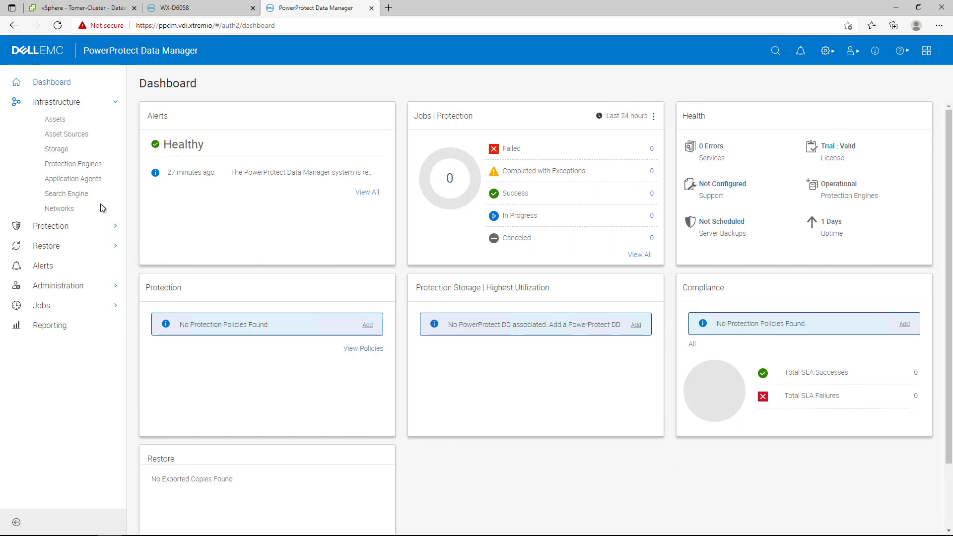
Step: Add a vCenter asset source with prodvc04.vdi.xtremio as both its name and FQDN/IP
{"action": "left_click", "coordinate": [65, 139]}
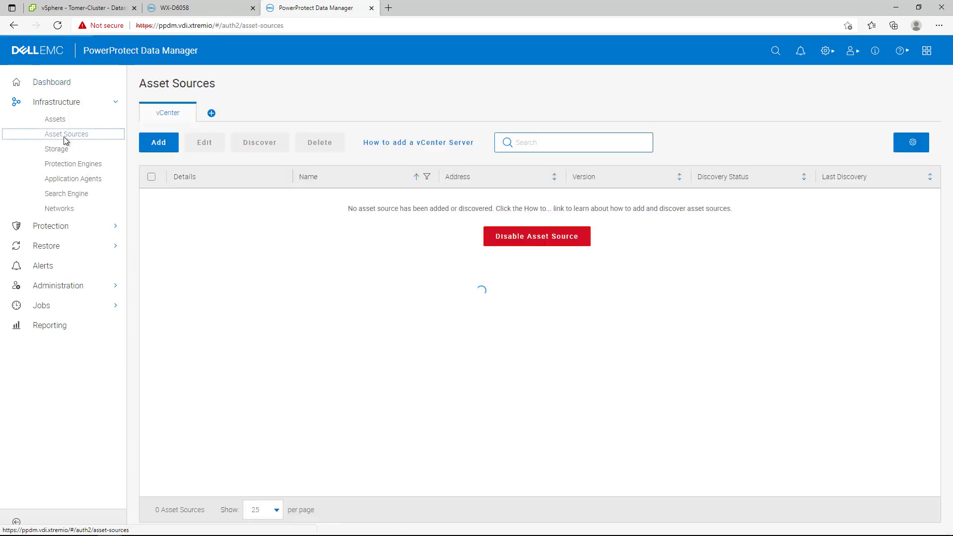
{"action": "left_click", "coordinate": [159, 143]}
{"action": "left_click", "coordinate": [357, 157]}
{"action": "type", "text": "prod"}
{"action": "key", "text": "Down"}
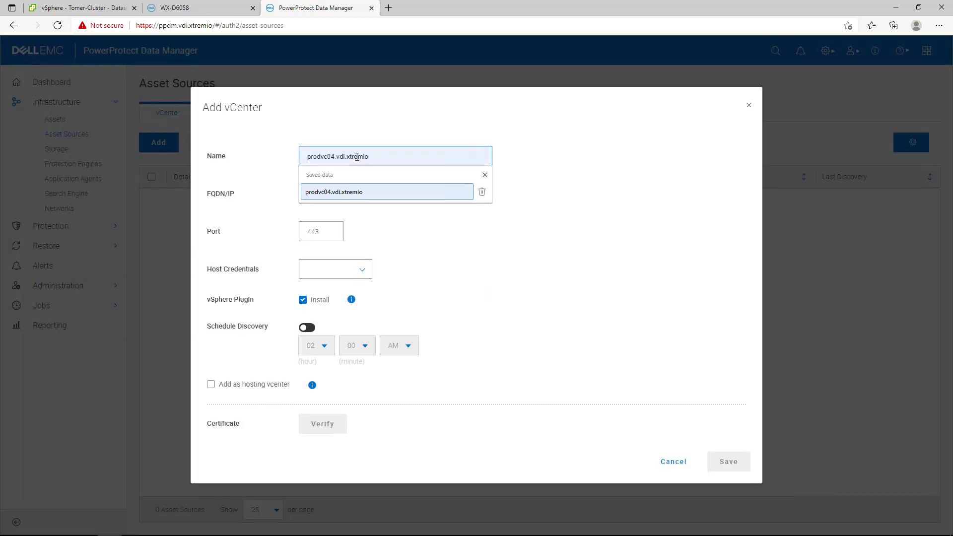
{"action": "key", "text": "Return"}
{"action": "key", "text": "ctrl+a"}
{"action": "key", "text": "ctrl+c"}
{"action": "key", "text": "Tab"}
{"action": "key", "text": "ctrl+v"}
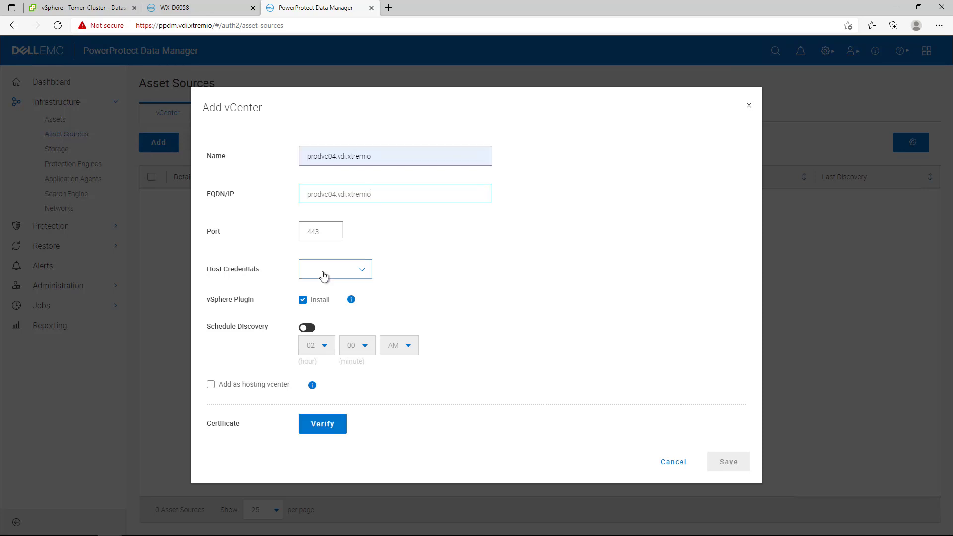
Step: Add new administrator credentials, verify and accept the vCenter certificate, and save the source
{"action": "left_click", "coordinate": [323, 272]}
{"action": "left_click", "coordinate": [322, 289]}
{"action": "left_click", "coordinate": [428, 309]}
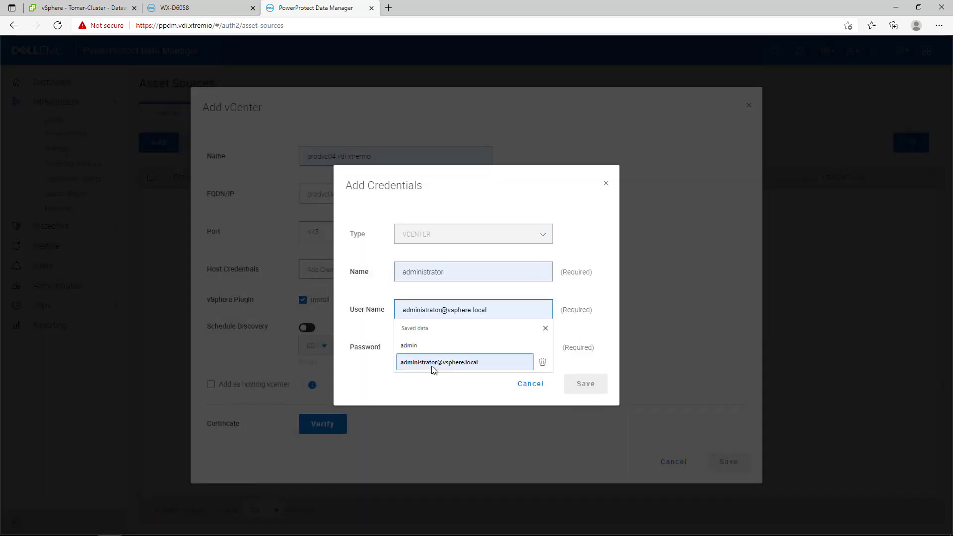
{"action": "left_click", "coordinate": [432, 366]}
{"action": "type", "text": "••••••••••"}
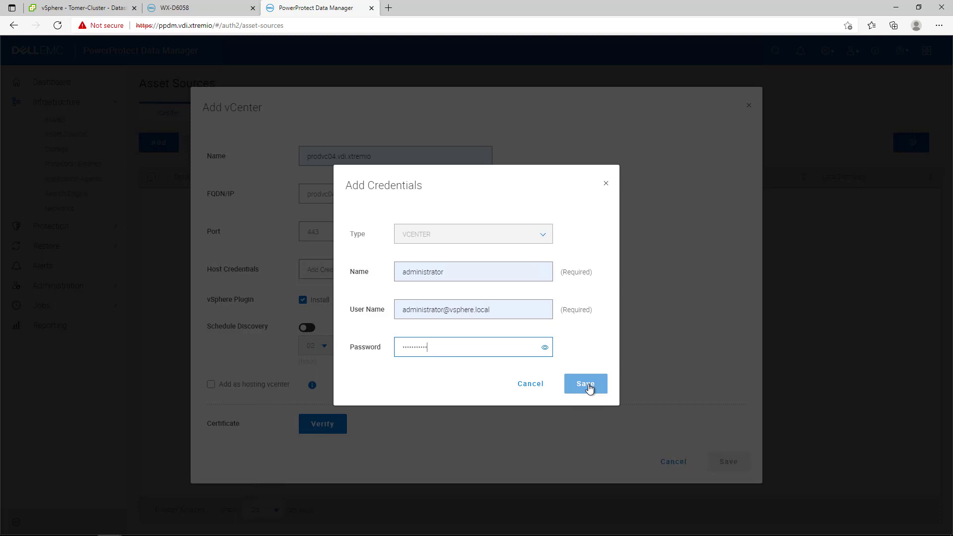
{"action": "left_click", "coordinate": [587, 385]}
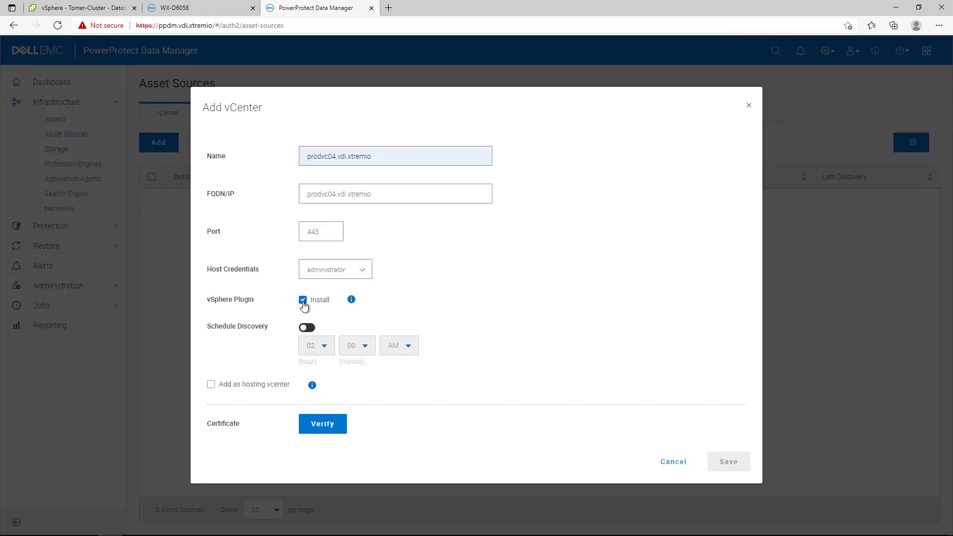
{"action": "left_click", "coordinate": [323, 423]}
{"action": "left_click", "coordinate": [652, 350]}
{"action": "left_click", "coordinate": [724, 469]}
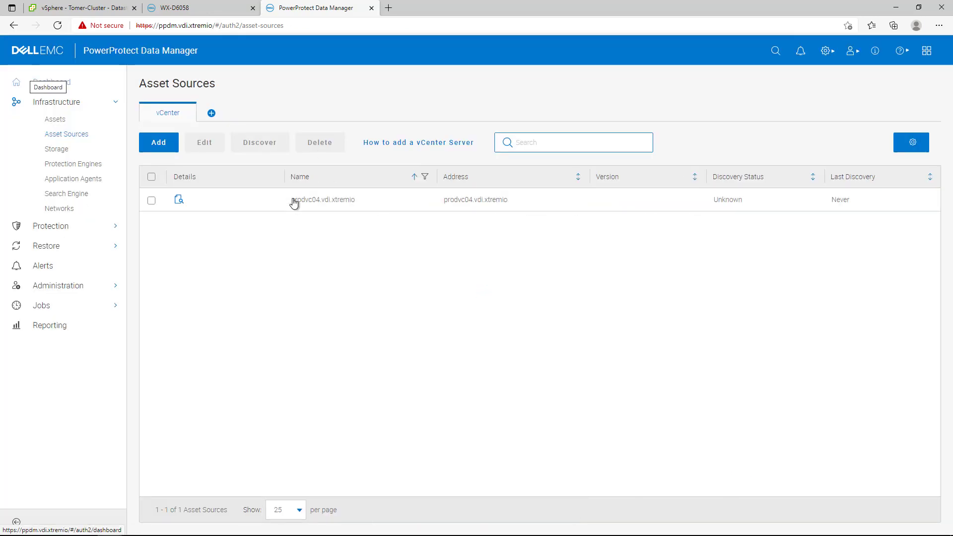
Step: In vSphere Client, select win001 and check its PowerProtect Restore and Backup actions
{"action": "left_click", "coordinate": [79, 8]}
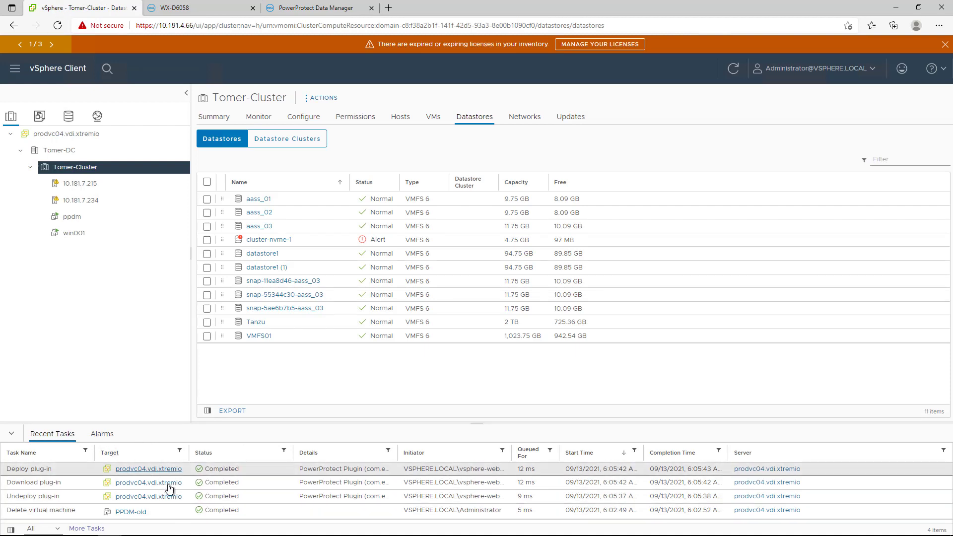
{"action": "left_click", "coordinate": [83, 238]}
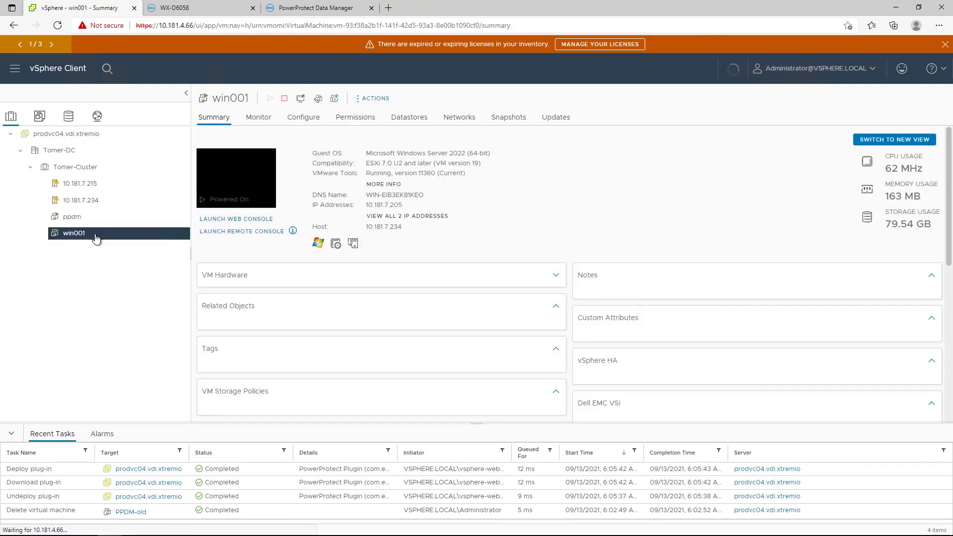
{"action": "right_click", "coordinate": [96, 238]}
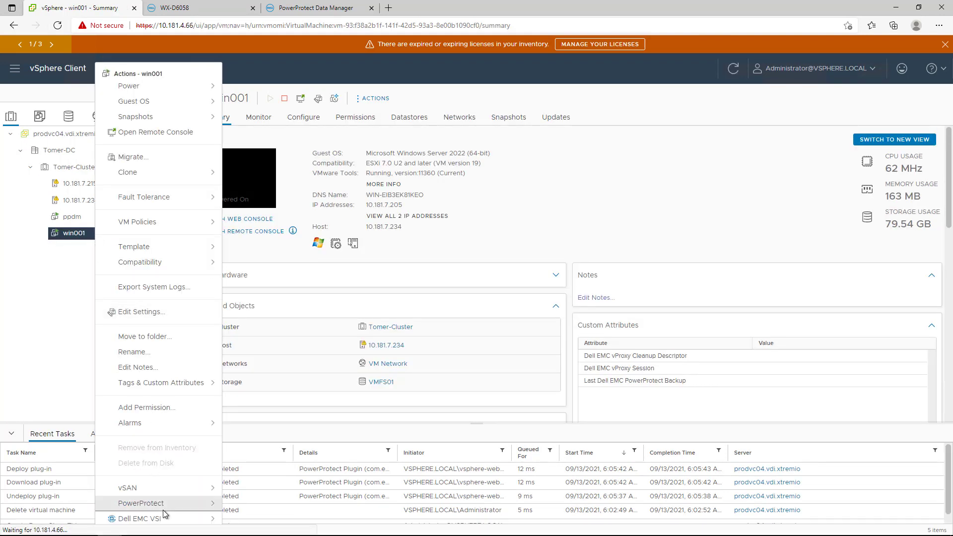
{"action": "left_click", "coordinate": [215, 504]}
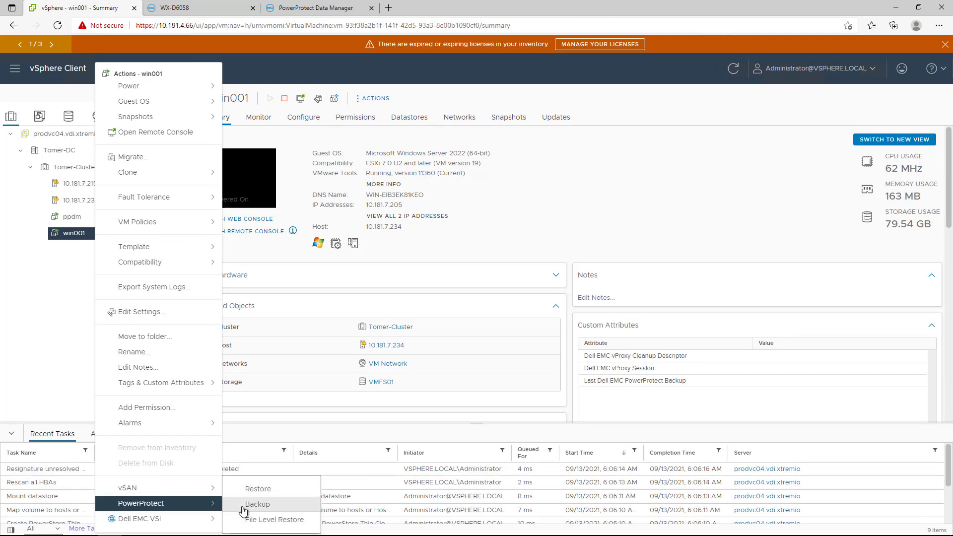
{"action": "left_click", "coordinate": [56, 384]}
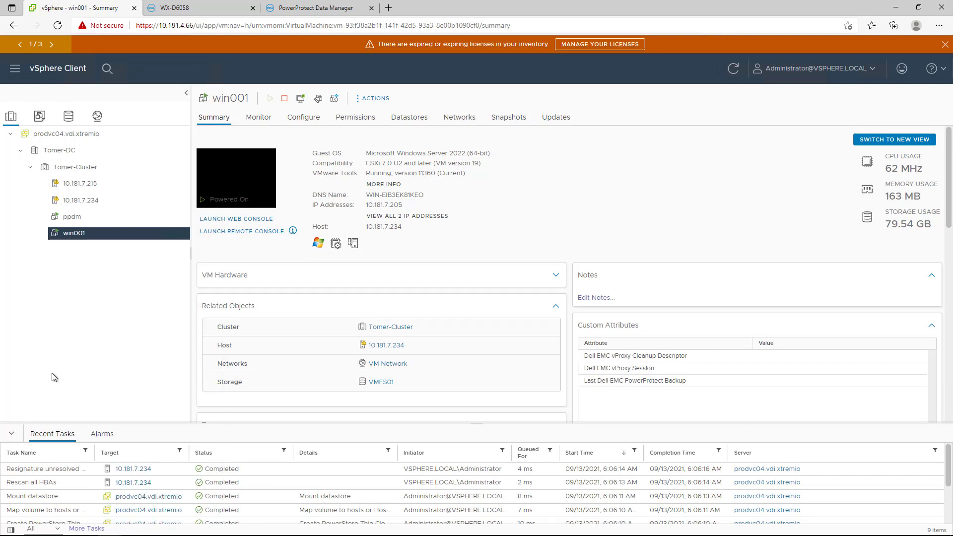
Step: Show Transparent Snapshot Data Movers for Tomer-Cluster hosts 10.181.7.215 and 10.181.7.234
{"action": "left_click", "coordinate": [301, 11]}
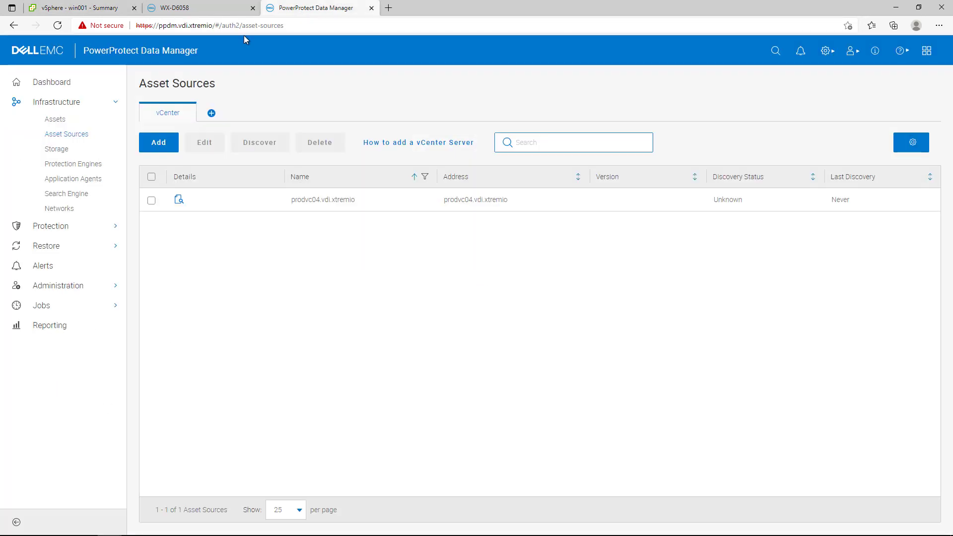
{"action": "left_click", "coordinate": [52, 168]}
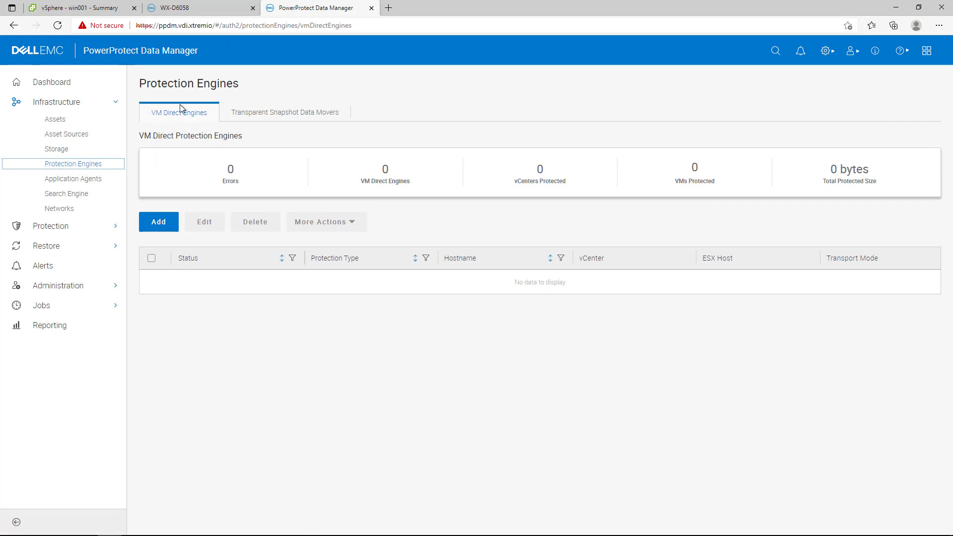
{"action": "left_click", "coordinate": [252, 115]}
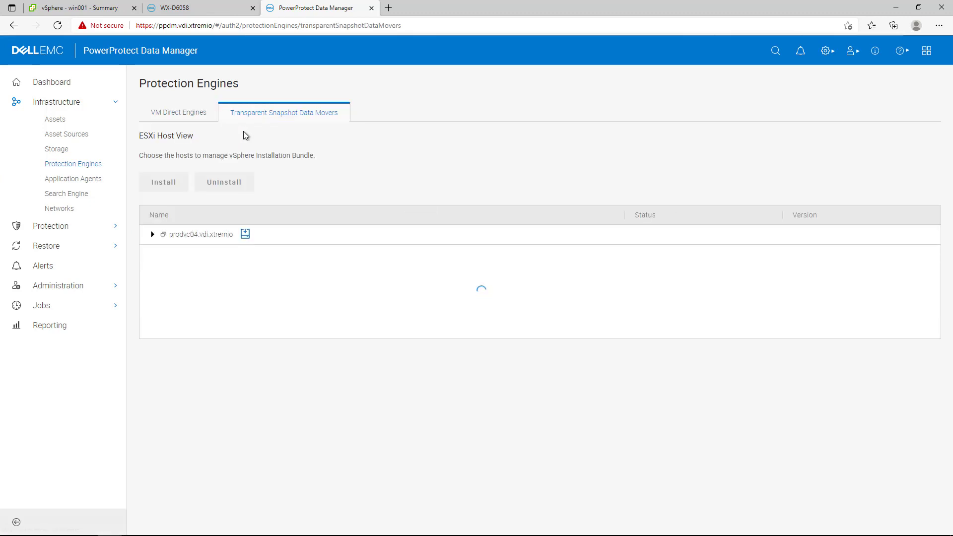
{"action": "left_click", "coordinate": [152, 236]}
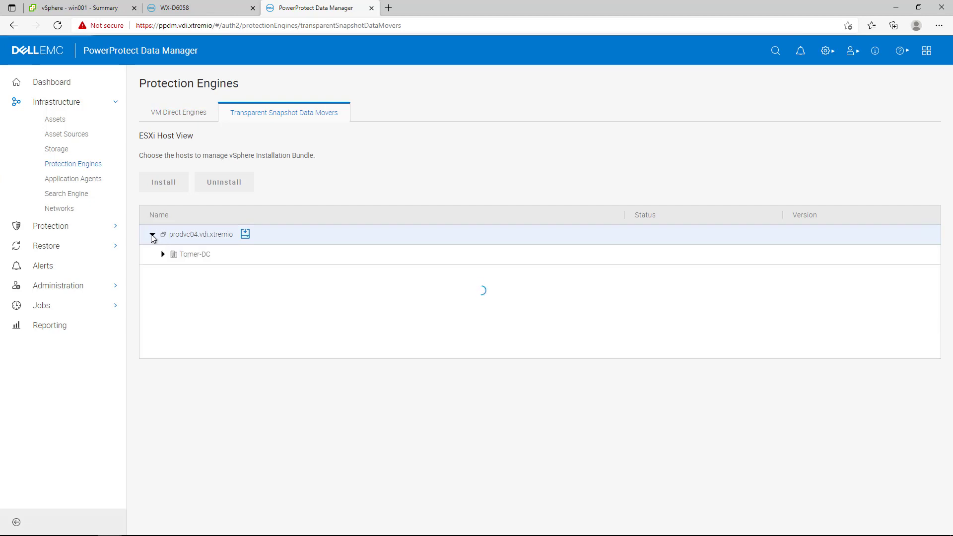
{"action": "left_click", "coordinate": [163, 256]}
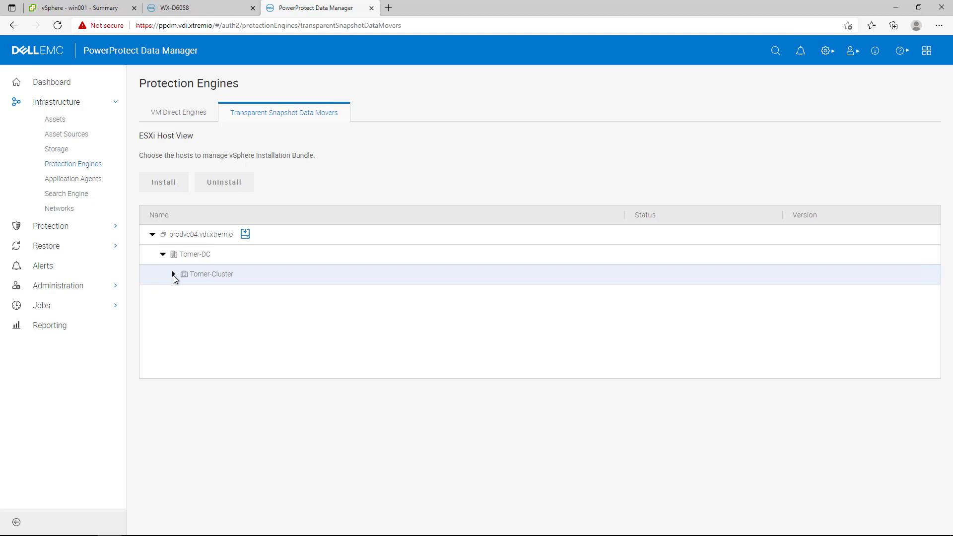
{"action": "left_click", "coordinate": [173, 276]}
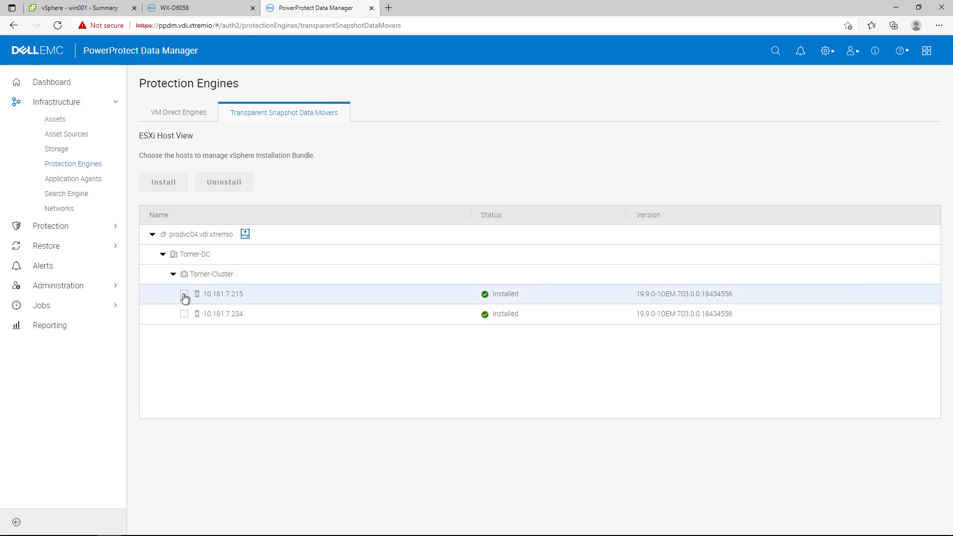
{"action": "left_click", "coordinate": [184, 295]}
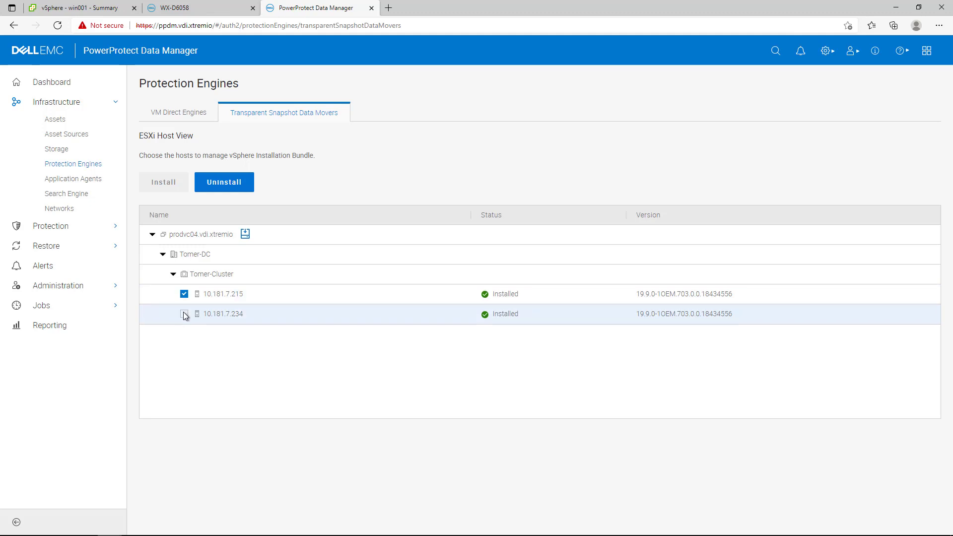
{"action": "left_click", "coordinate": [184, 316]}
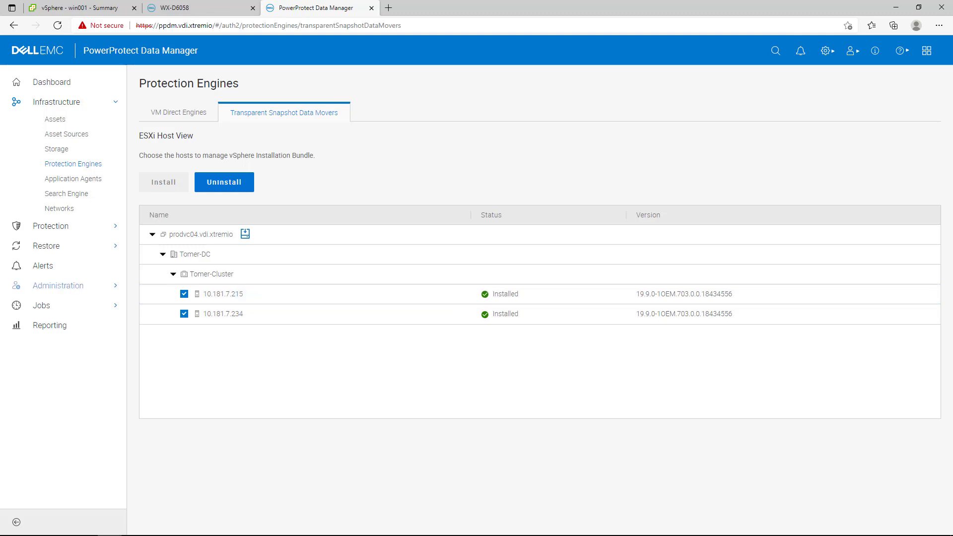
Step: Check Asset Sources and the Assets list showing win001 and ppdm, then open Protection Policies
{"action": "left_click", "coordinate": [66, 134]}
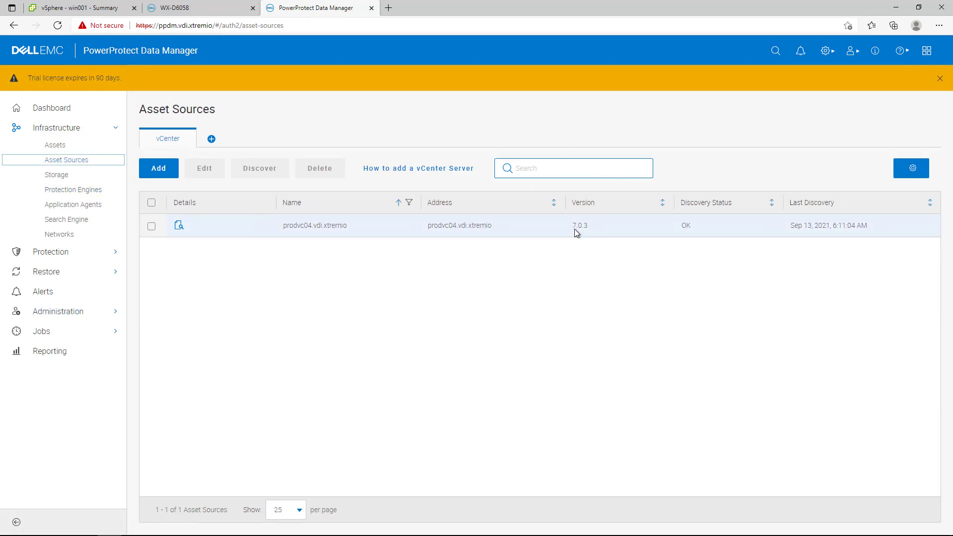
{"action": "left_click", "coordinate": [55, 145]}
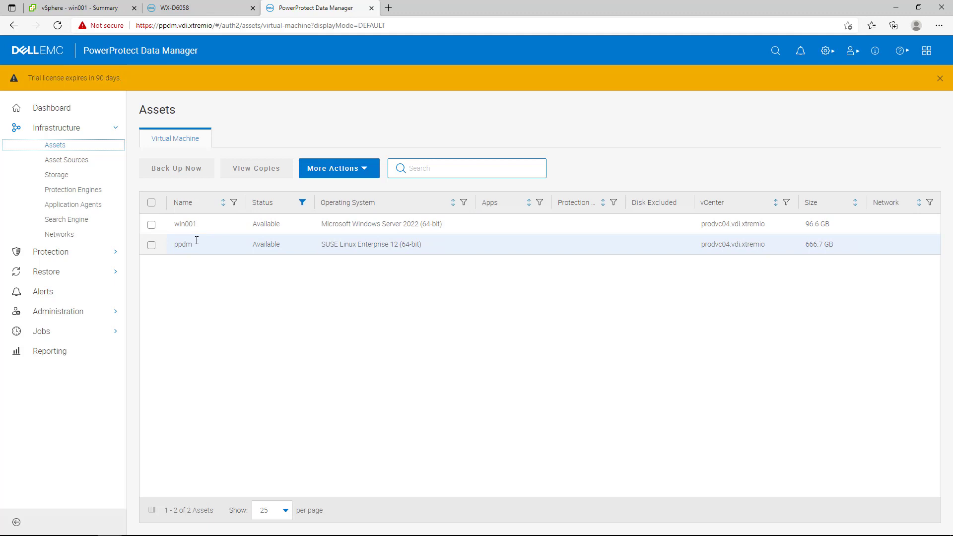
{"action": "left_click", "coordinate": [90, 254]}
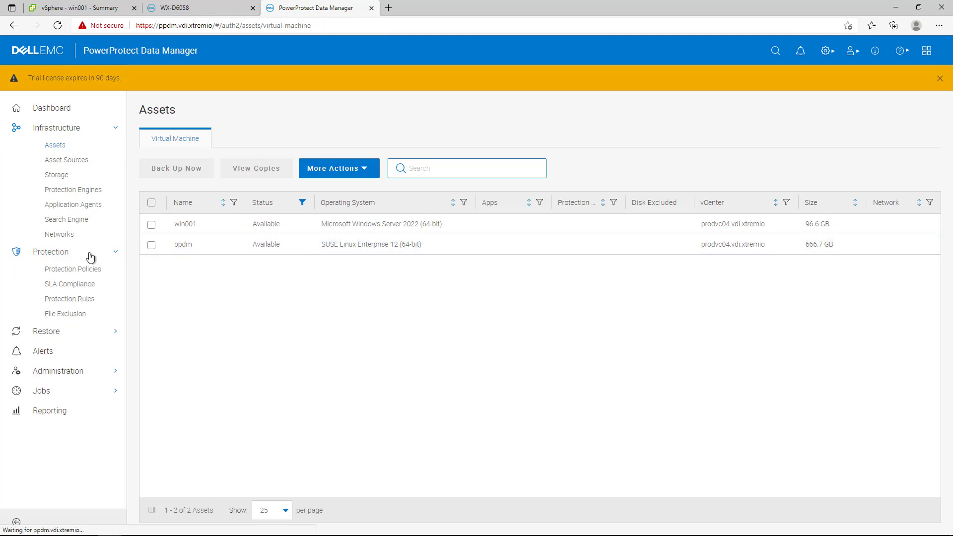
{"action": "left_click", "coordinate": [79, 270]}
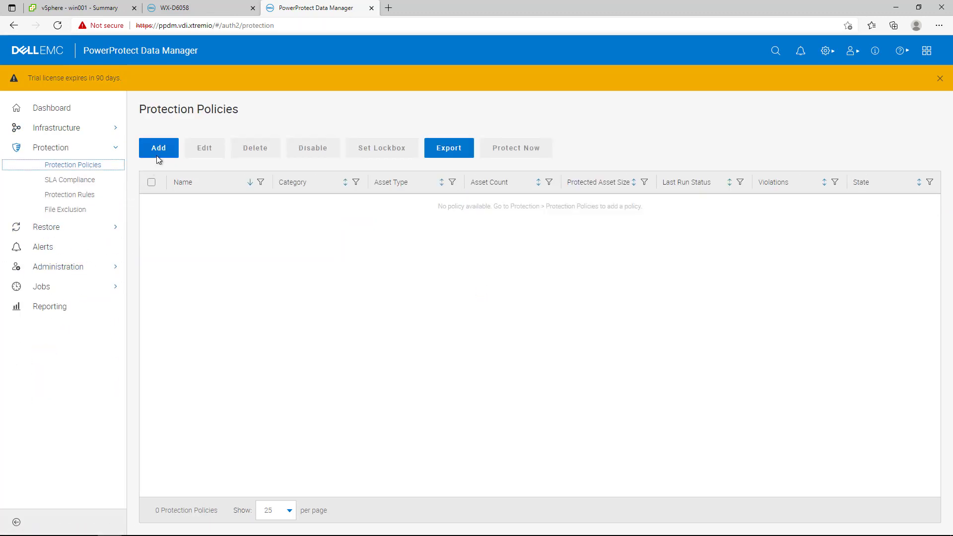
Step: Start a new protection policy named VMware Daily, keeping the Crash Consistent purpose
{"action": "left_click", "coordinate": [160, 149]}
{"action": "left_click", "coordinate": [410, 196]}
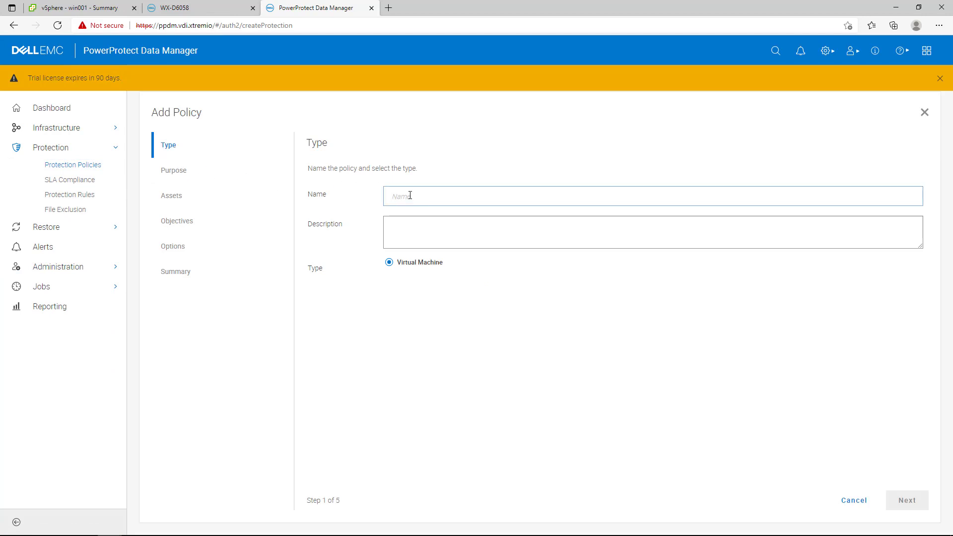
{"action": "left_click", "coordinate": [409, 232]}
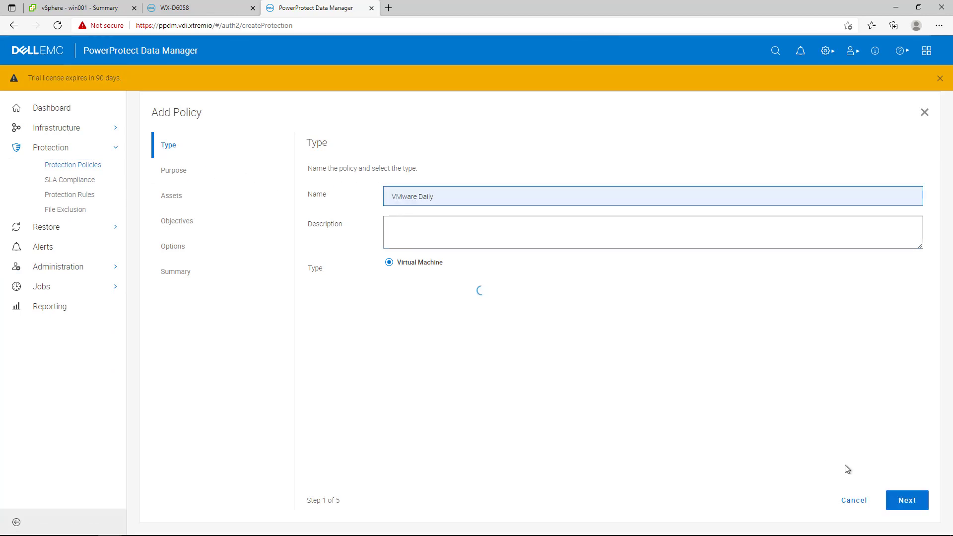
{"action": "left_click", "coordinate": [907, 503]}
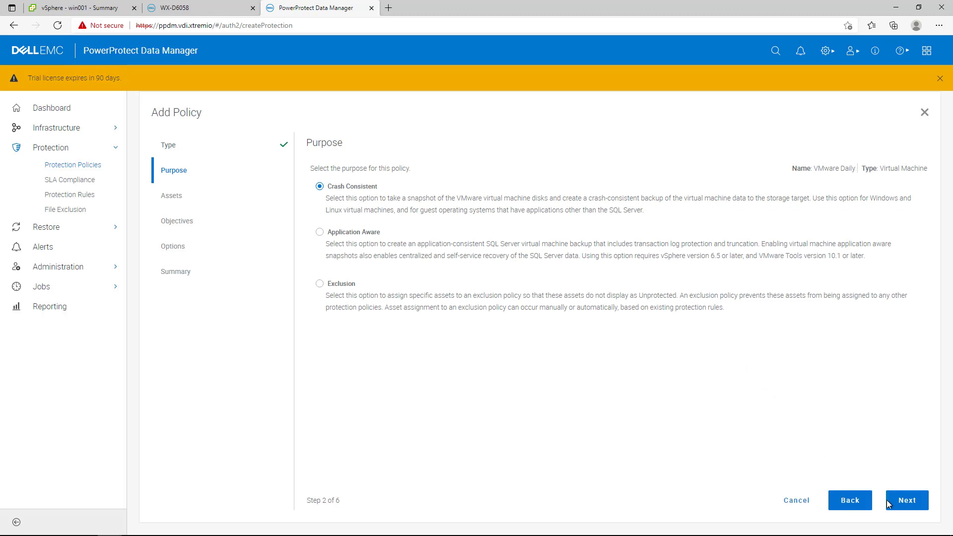
{"action": "left_click", "coordinate": [906, 501]}
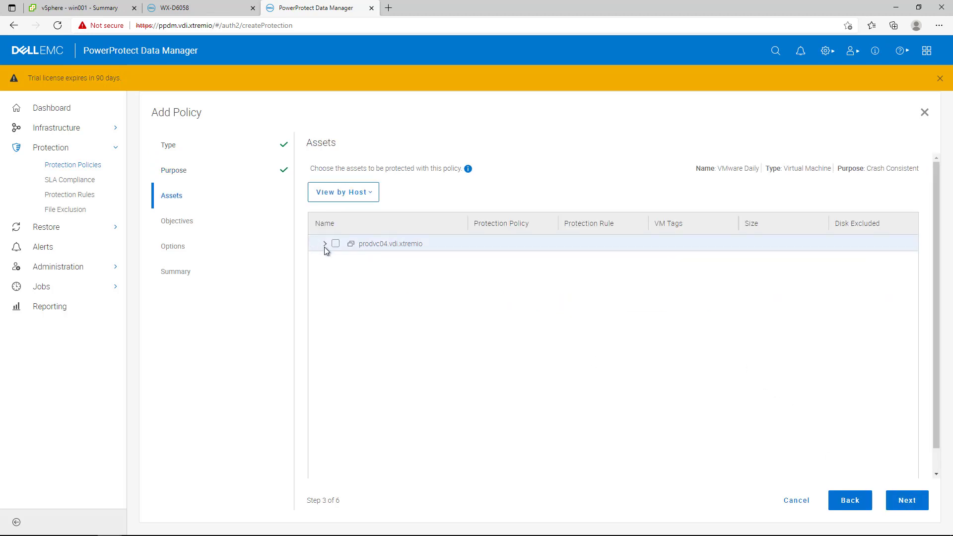
Step: Select win001 under Tomer-DC > Tomer-Cluster as the policy's protected asset
{"action": "left_click", "coordinate": [325, 243]}
{"action": "left_click", "coordinate": [336, 260]}
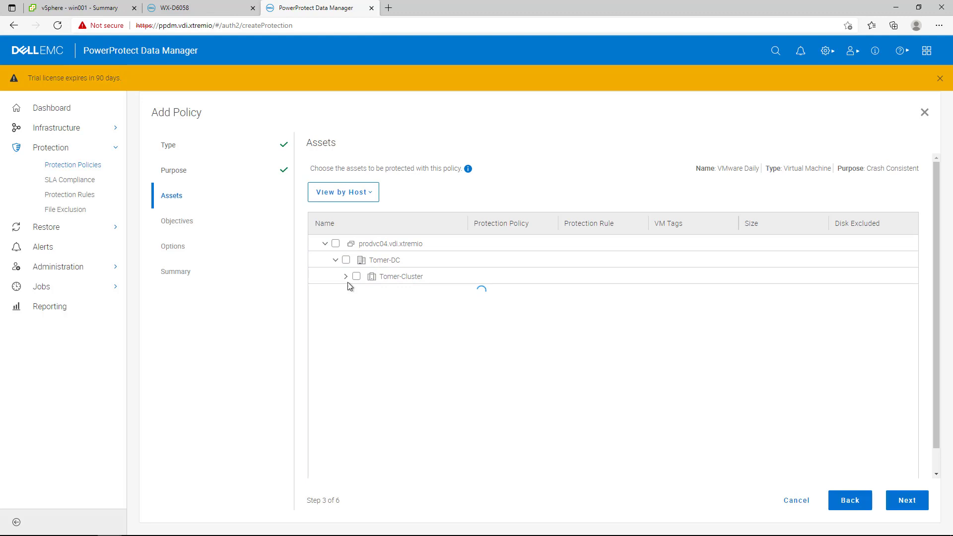
{"action": "left_click", "coordinate": [346, 277]}
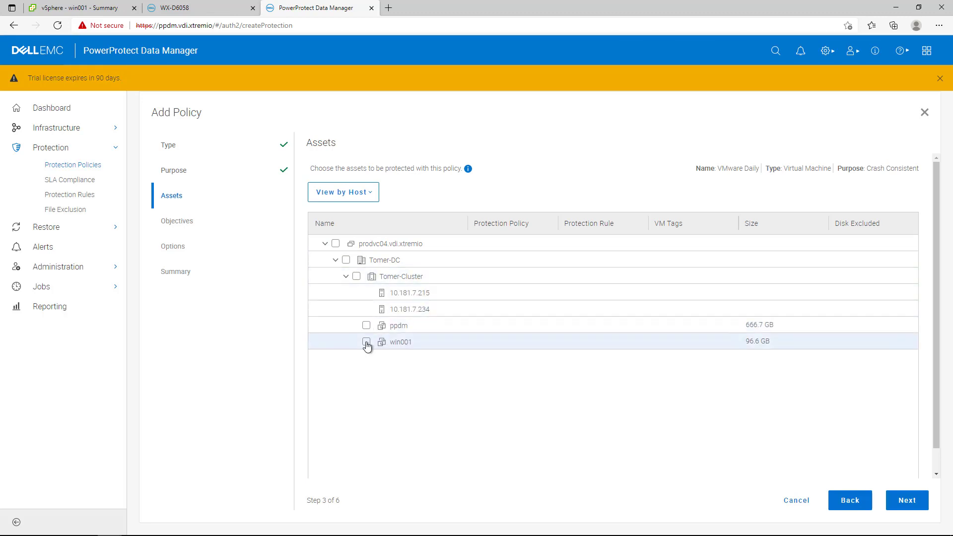
{"action": "left_click", "coordinate": [366, 342]}
{"action": "left_click", "coordinate": [908, 500]}
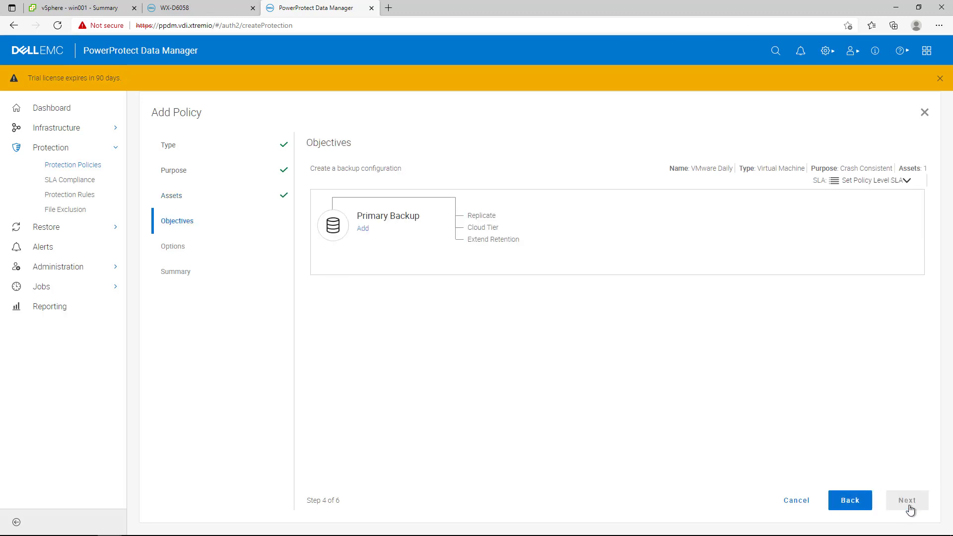
Step: Add a daily primary backup retained for 5 days and finish creating the policy
{"action": "left_click", "coordinate": [366, 232]}
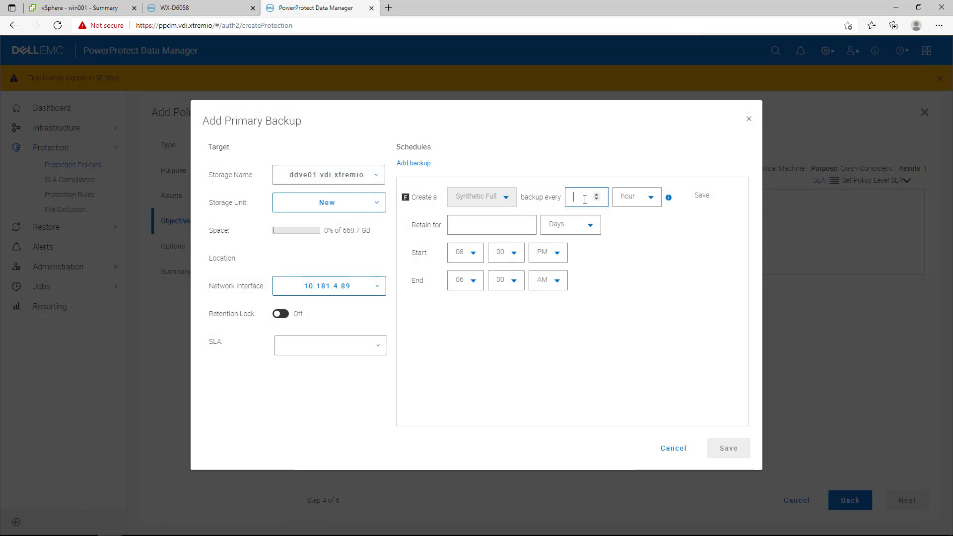
{"action": "left_click", "coordinate": [651, 197]}
{"action": "left_click", "coordinate": [636, 233]}
{"action": "left_click", "coordinate": [491, 224]}
{"action": "type", "text": "5"}
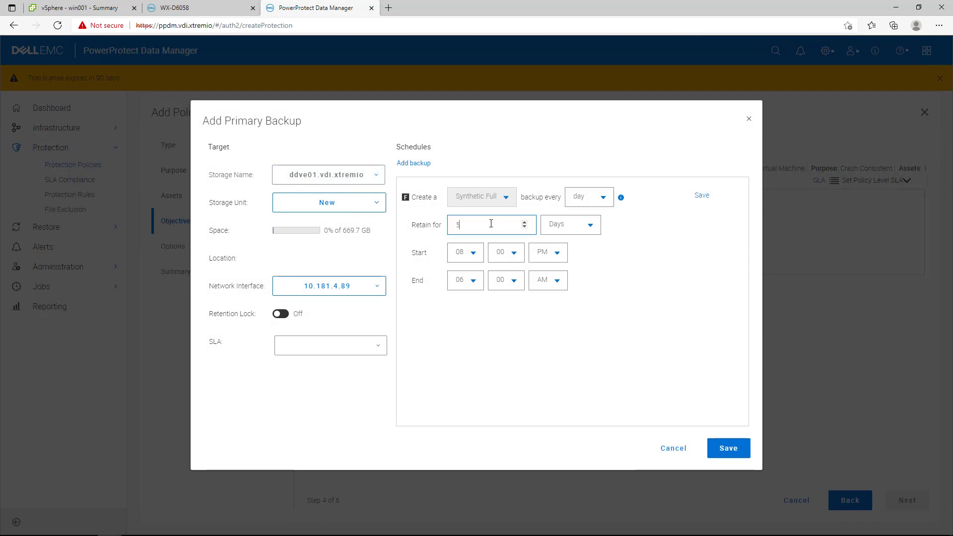
{"action": "left_click", "coordinate": [734, 450]}
{"action": "left_click", "coordinate": [914, 502]}
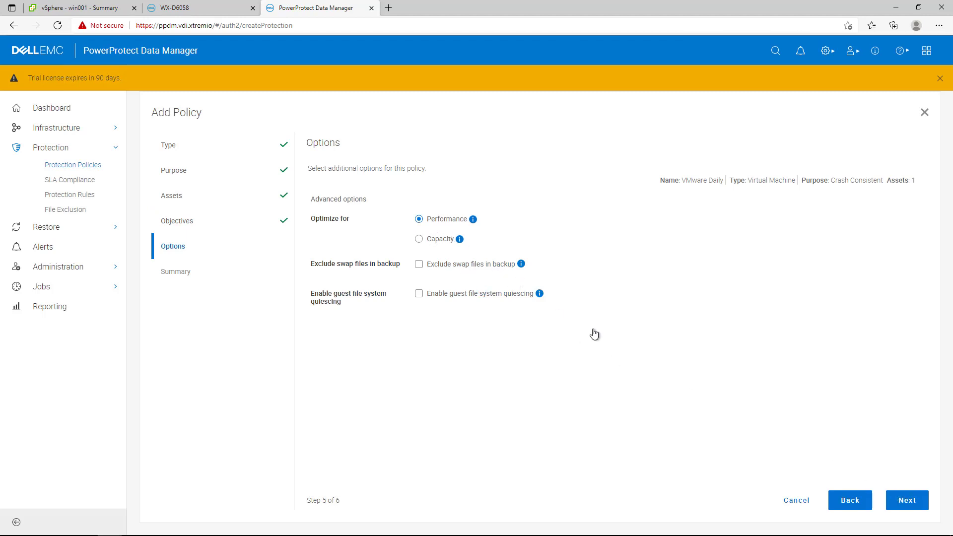
{"action": "left_click", "coordinate": [906, 505]}
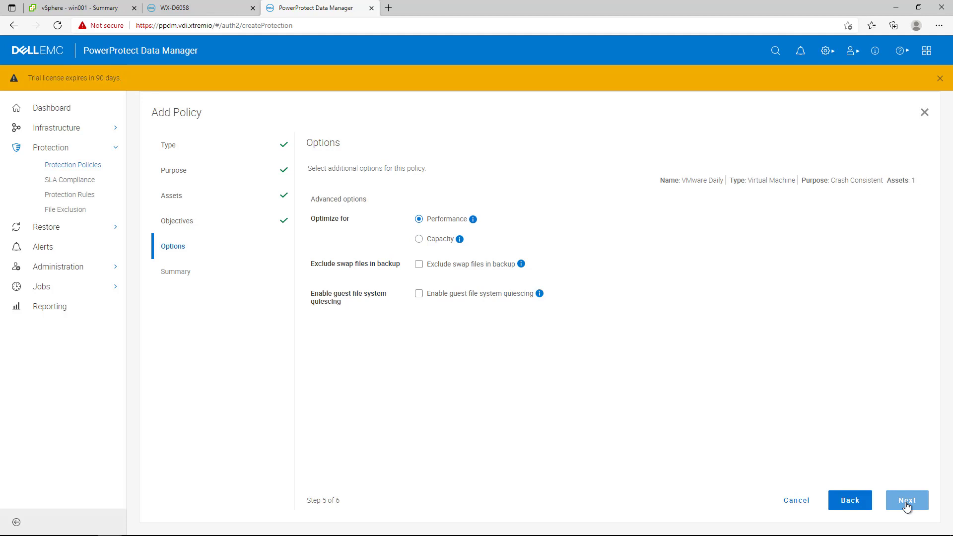
{"action": "left_click", "coordinate": [907, 504]}
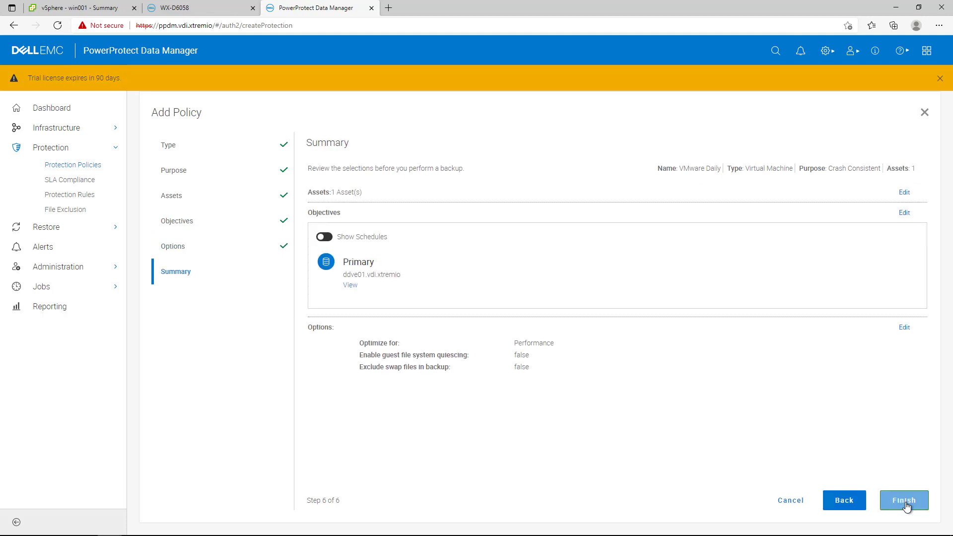
{"action": "left_click", "coordinate": [905, 501]}
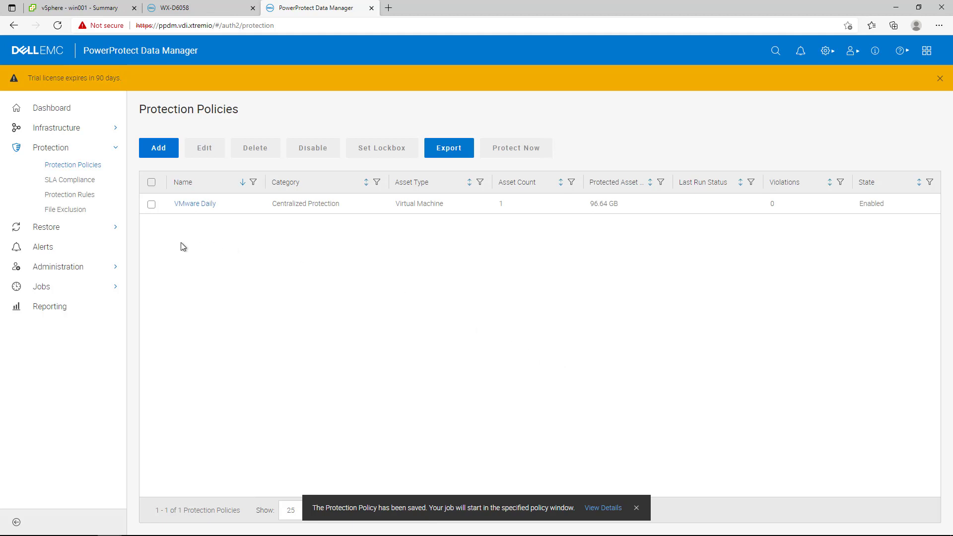
Step: Run the VMware Daily policy immediately with Protect Now
{"action": "left_click", "coordinate": [152, 204]}
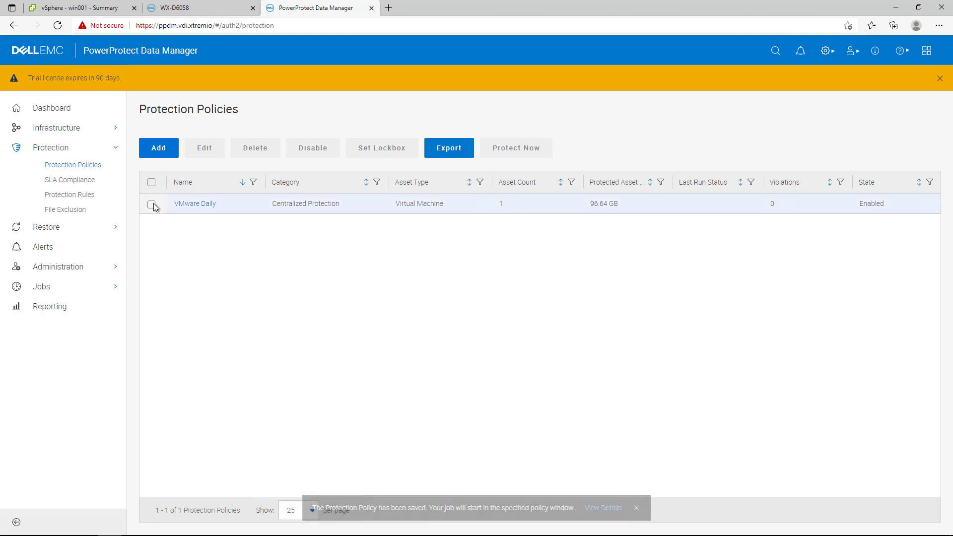
{"action": "left_click", "coordinate": [513, 147]}
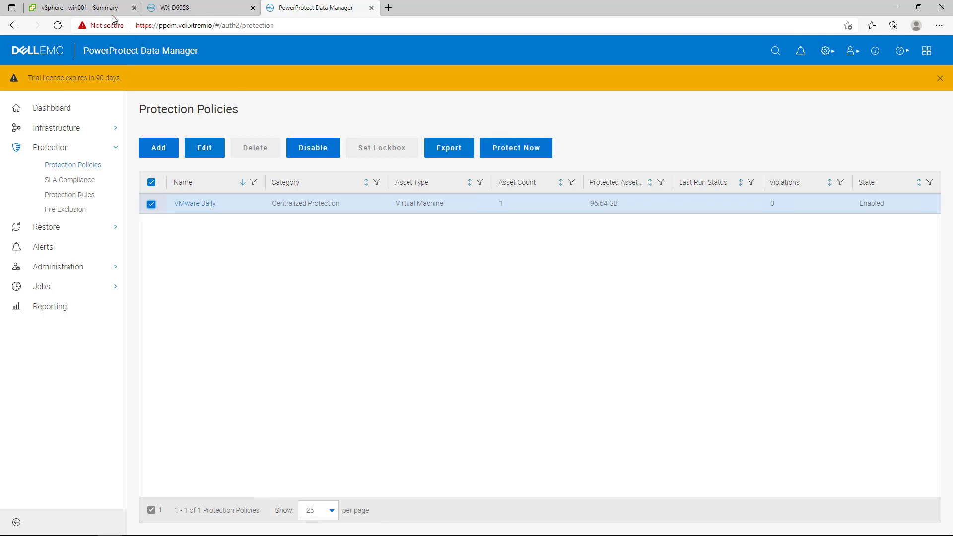
{"action": "left_click", "coordinate": [79, 8]}
Step: Open win001's advanced performance chart and switch it to virtual disk scsi0:0 read latency
{"action": "left_click", "coordinate": [259, 118]}
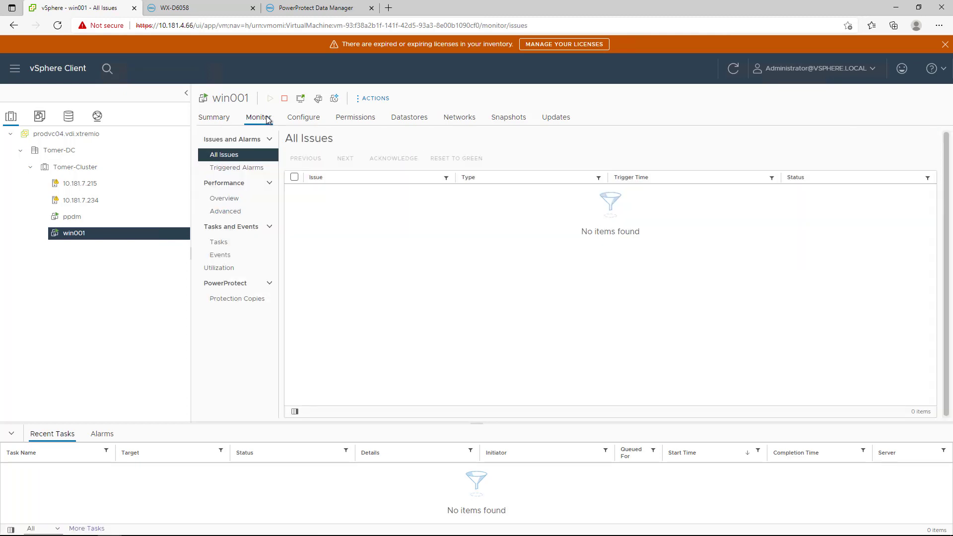
{"action": "left_click", "coordinate": [231, 211]}
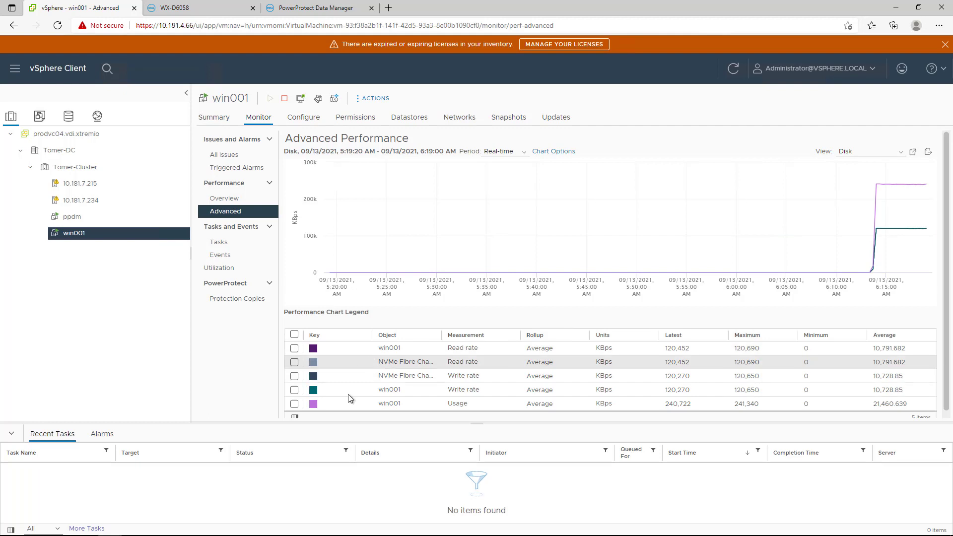
{"action": "left_click", "coordinate": [295, 390]}
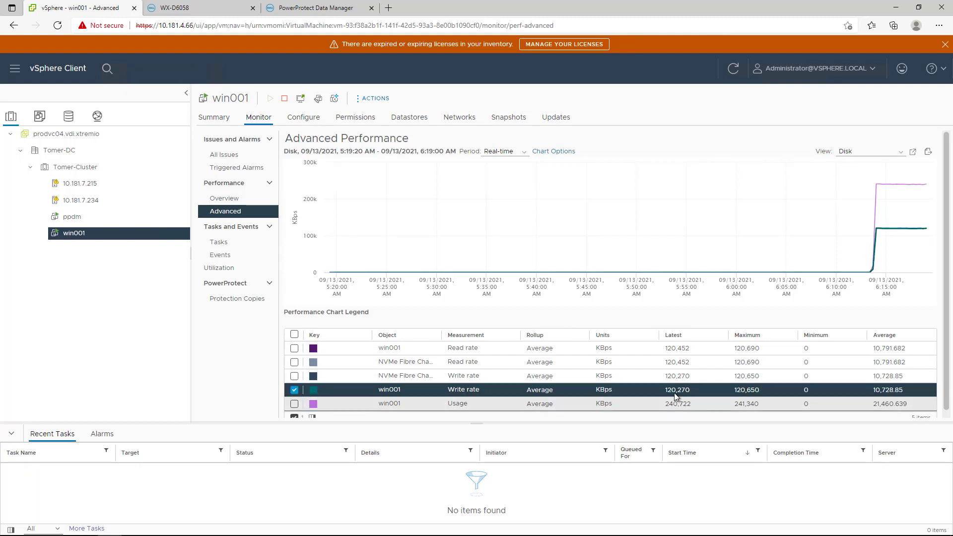
{"action": "left_click", "coordinate": [294, 349]}
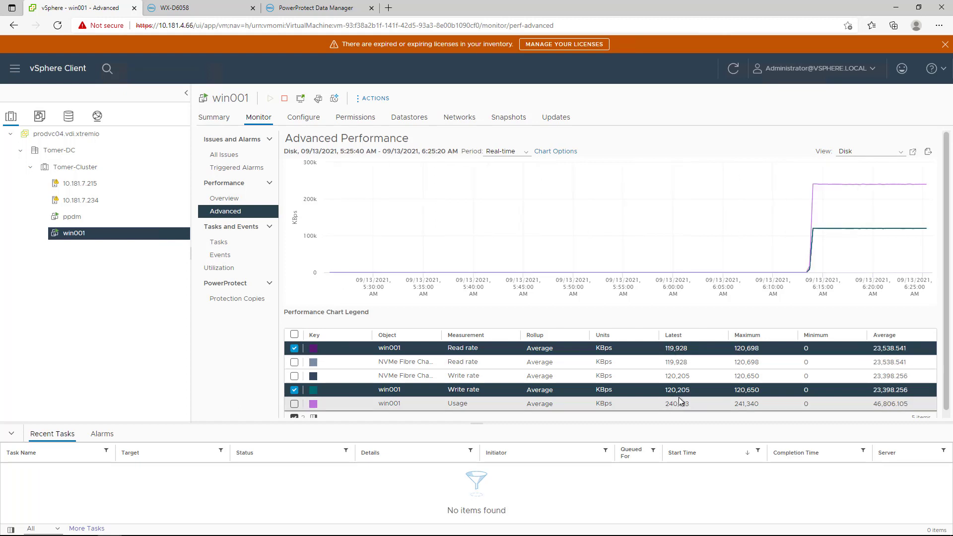
{"action": "left_click", "coordinate": [871, 151]}
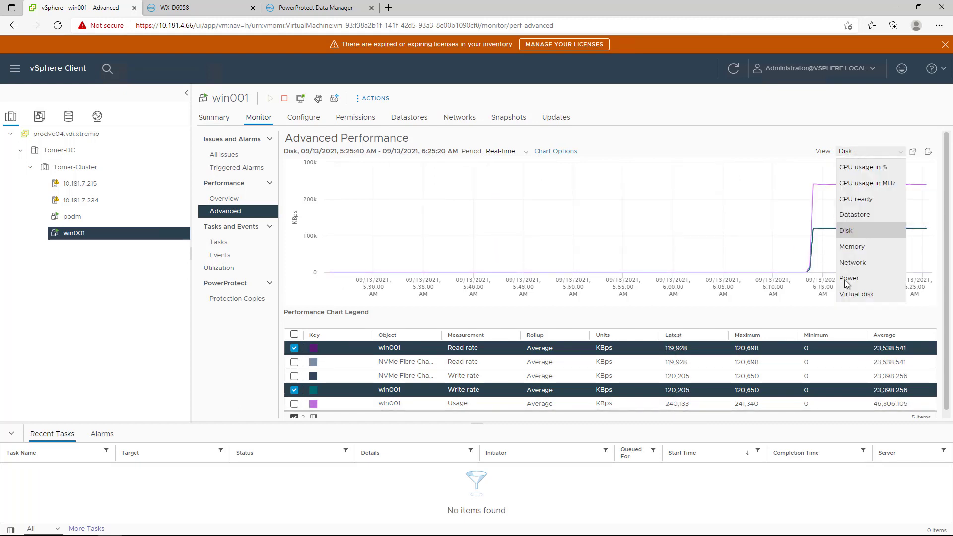
{"action": "left_click", "coordinate": [850, 294]}
{"action": "left_click", "coordinate": [870, 347]}
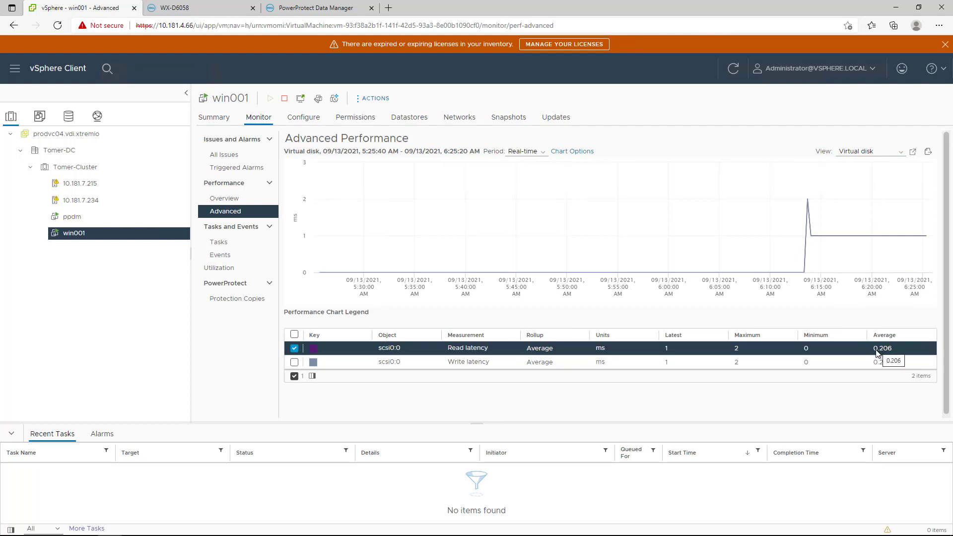
Step: Take a win001 snapshot with Include virtual machine's memory unchecked
{"action": "right_click", "coordinate": [96, 236]}
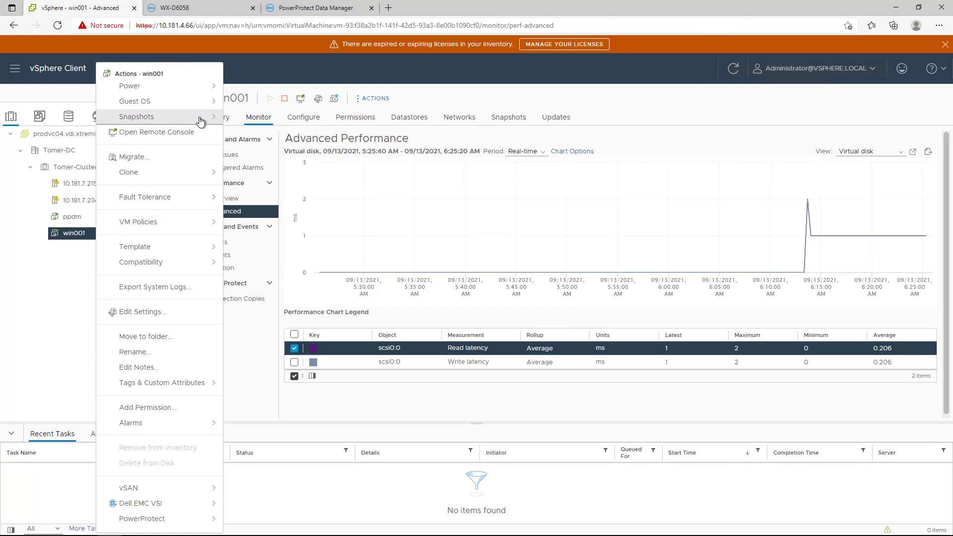
{"action": "left_click", "coordinate": [201, 121]}
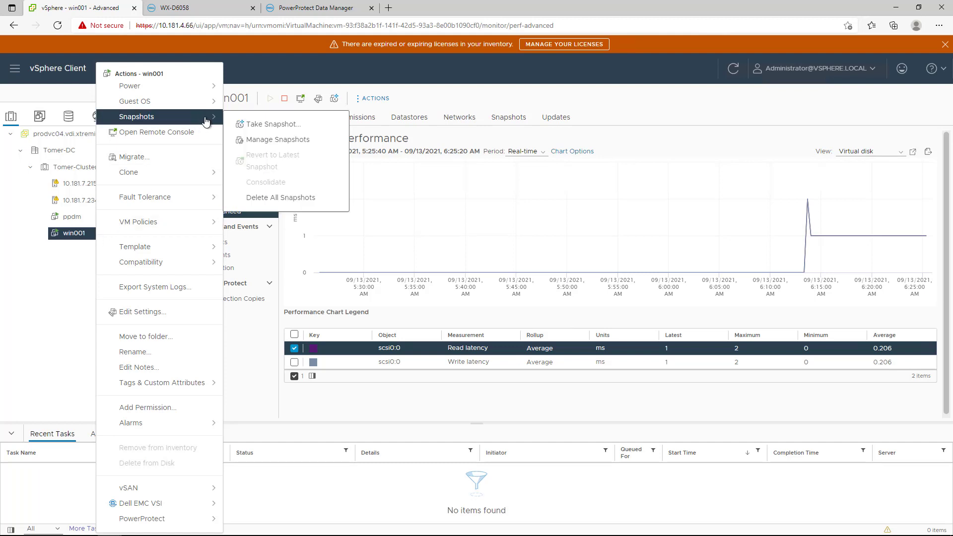
{"action": "left_click", "coordinate": [267, 126]}
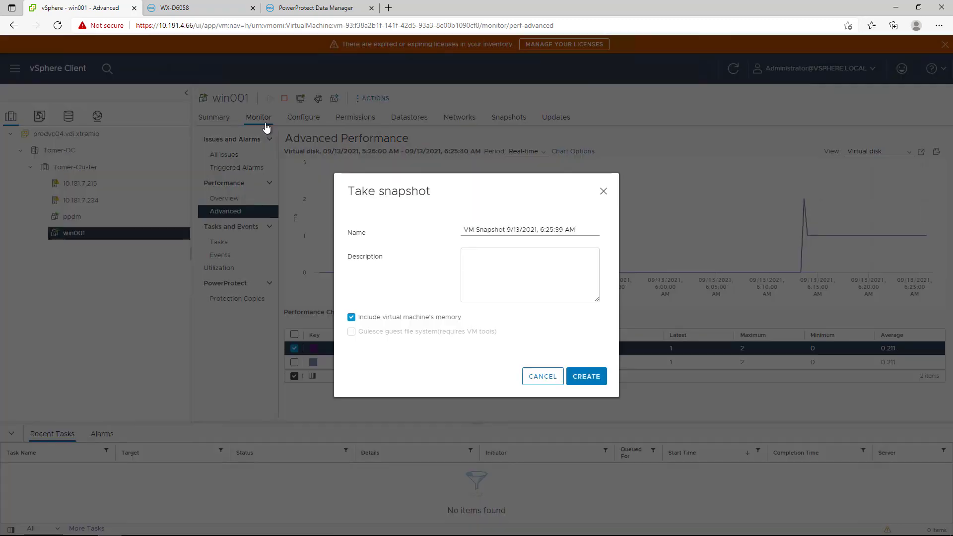
{"action": "left_click", "coordinate": [409, 319]}
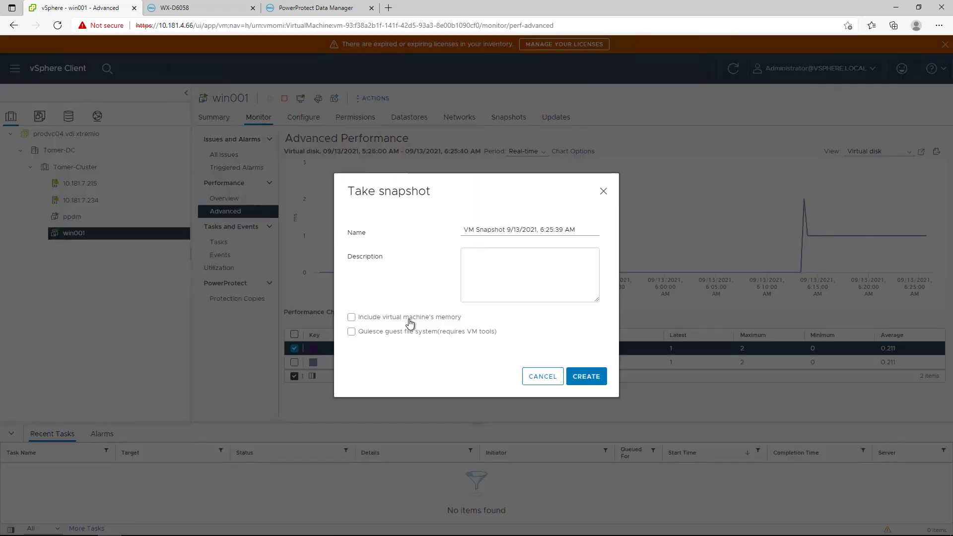
{"action": "left_click", "coordinate": [584, 378]}
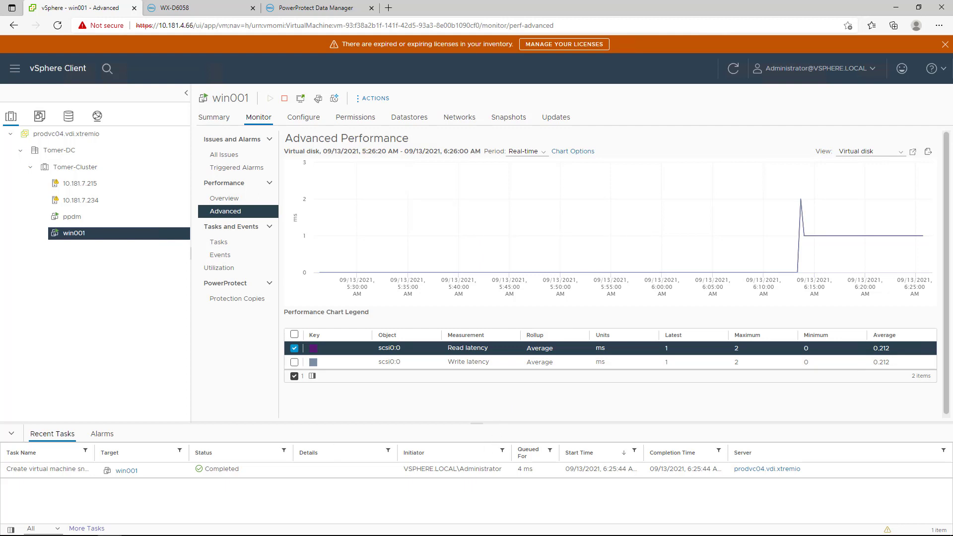
Step: Add scsi0:0 write latency to the chart, then switch the view back to Disk throughput
{"action": "left_click", "coordinate": [294, 362]}
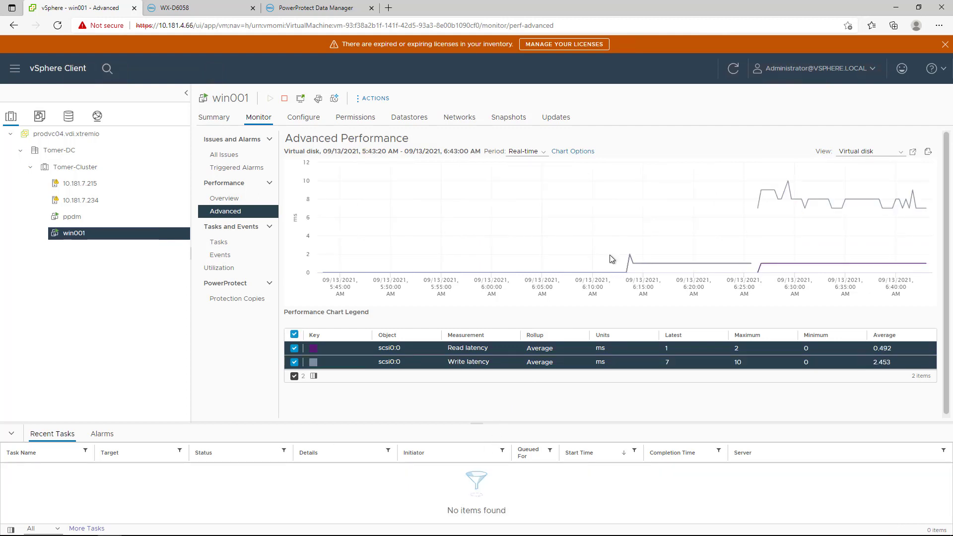
{"action": "mouse_move", "coordinate": [825, 208]}
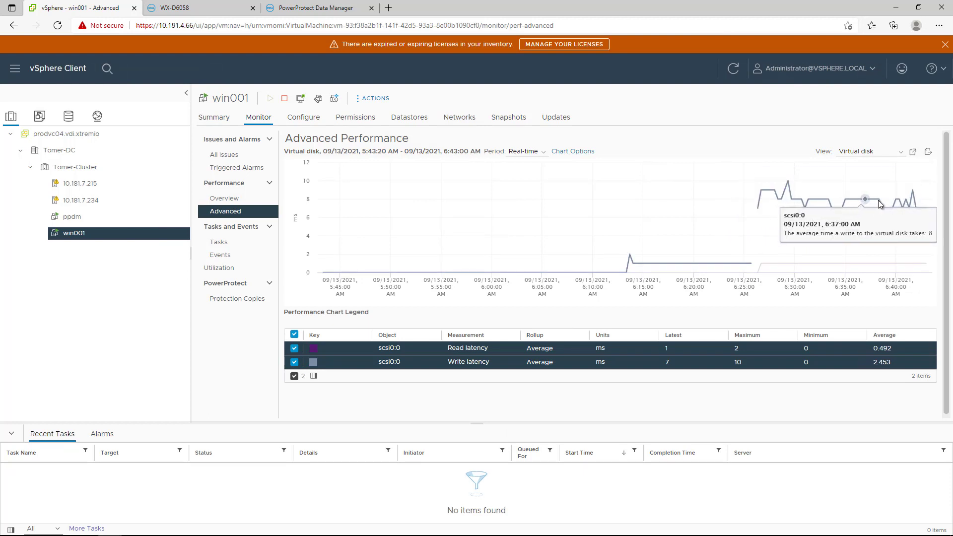
{"action": "left_click", "coordinate": [875, 155]}
{"action": "left_click", "coordinate": [875, 156]}
{"action": "left_click", "coordinate": [875, 155]}
{"action": "left_click", "coordinate": [855, 230]}
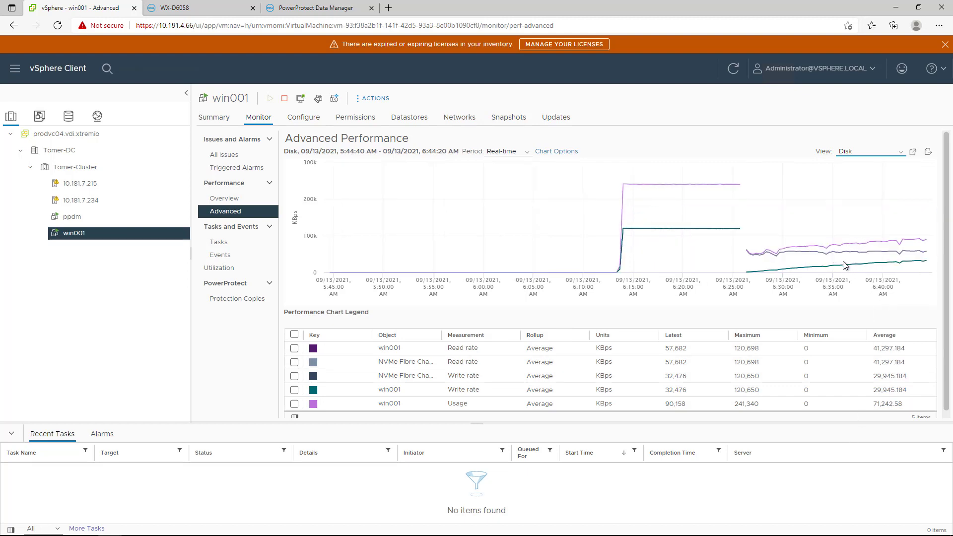
{"action": "mouse_move", "coordinate": [841, 259]}
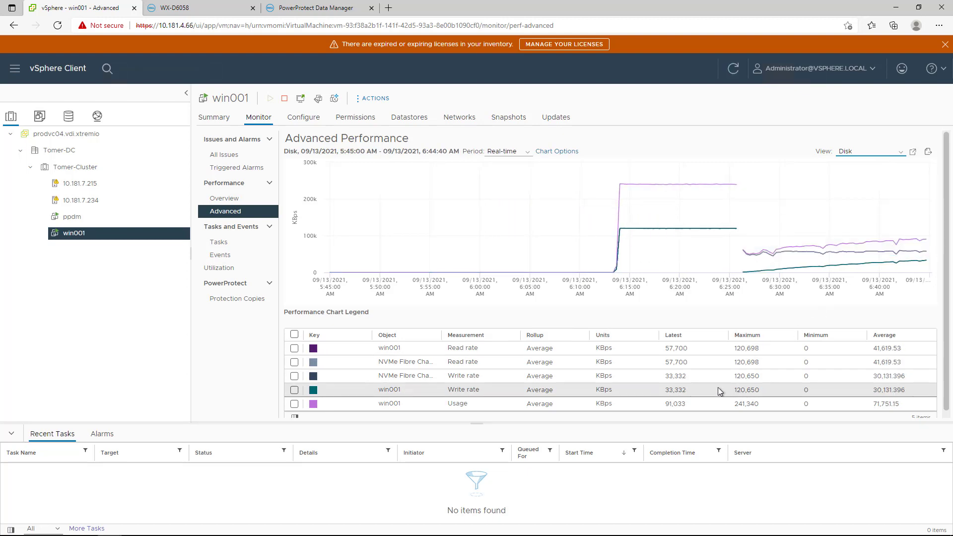
Step: Delete all of win001's snapshots and switch the chart view to Virtual disk
{"action": "right_click", "coordinate": [97, 233]}
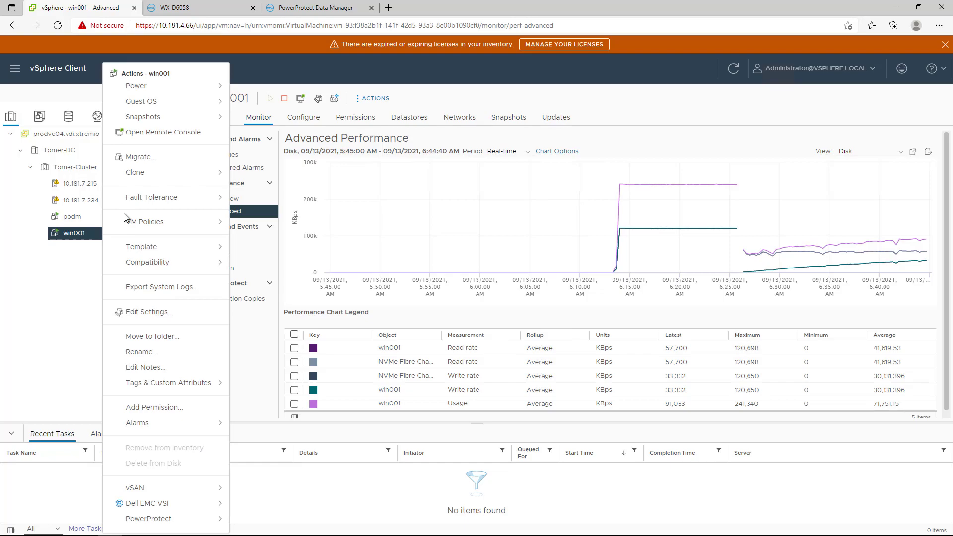
{"action": "mouse_move", "coordinate": [149, 116]}
{"action": "left_click", "coordinate": [278, 201]}
{"action": "left_click", "coordinate": [588, 318]}
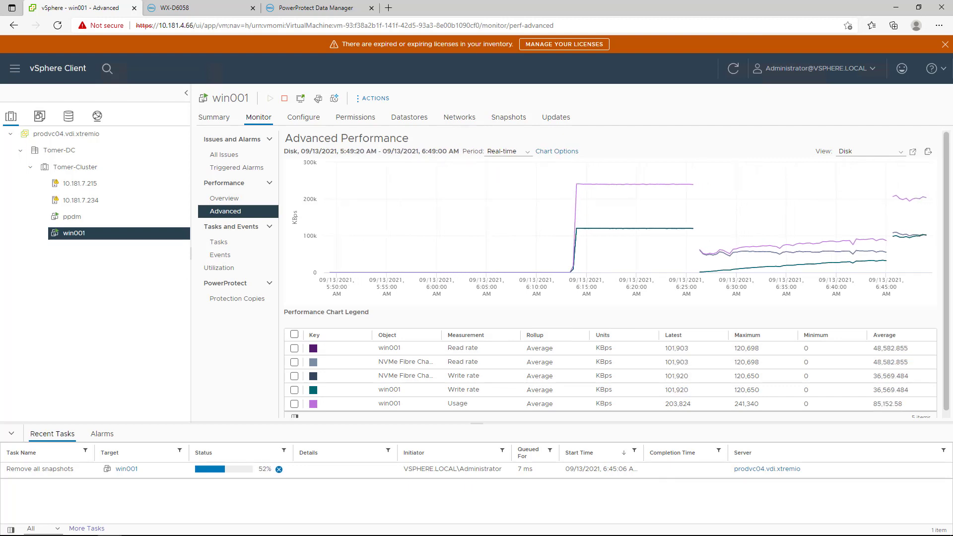
{"action": "left_click", "coordinate": [888, 188]}
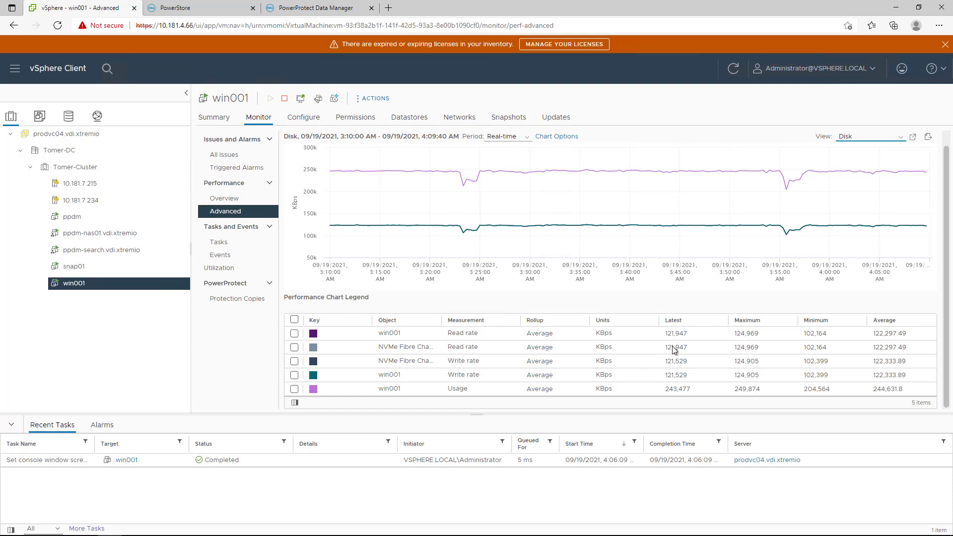
Step: Trigger a PowerProtect Backup of win001 from vSphere Client and close the Info message
{"action": "right_click", "coordinate": [96, 288]}
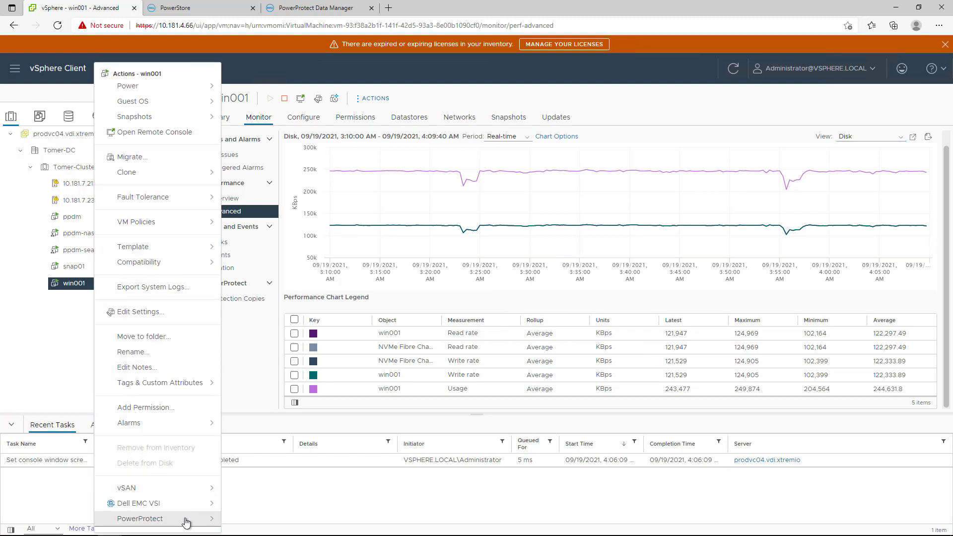
{"action": "mouse_move", "coordinate": [191, 522]}
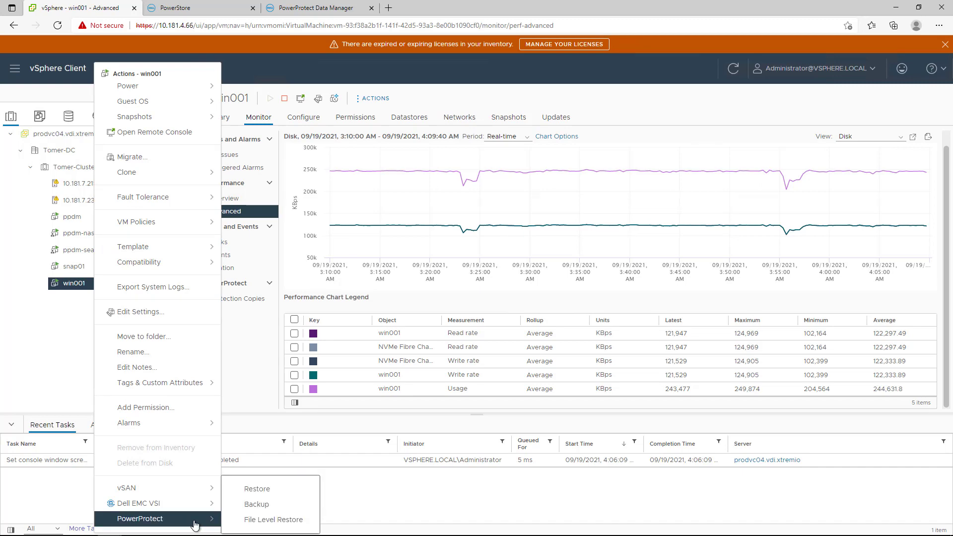
{"action": "left_click", "coordinate": [277, 512]}
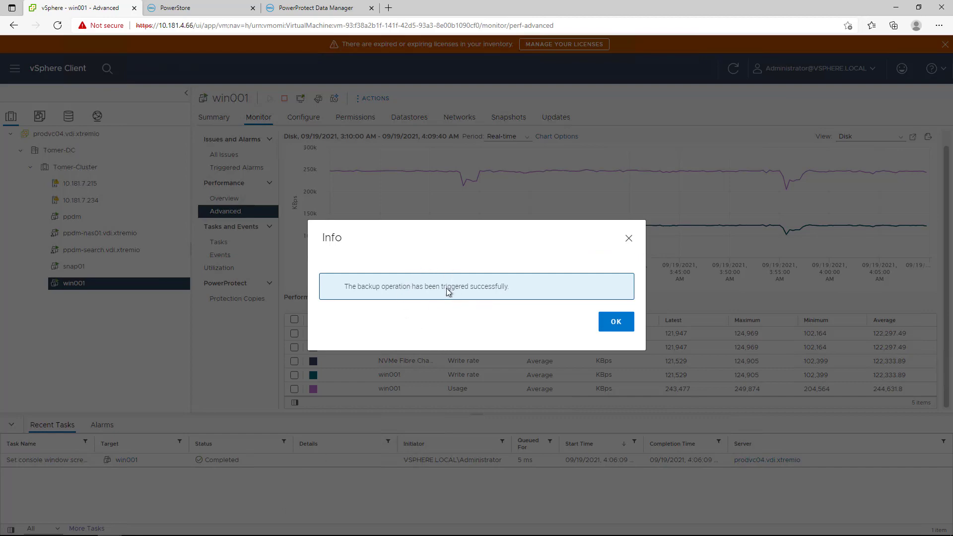
{"action": "left_click", "coordinate": [625, 326]}
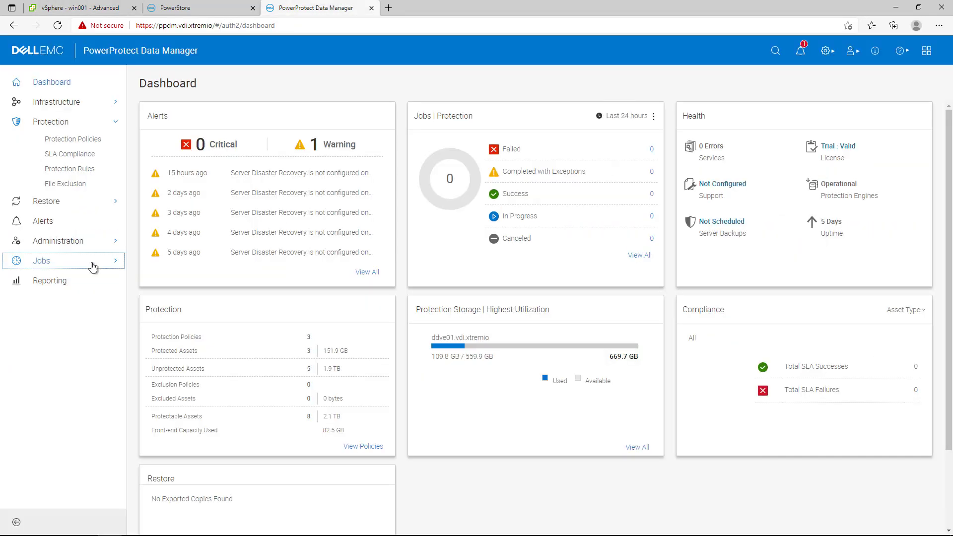
Step: Open the Step Log of running protection job LNUON6CW for win001
{"action": "left_click", "coordinate": [94, 263]}
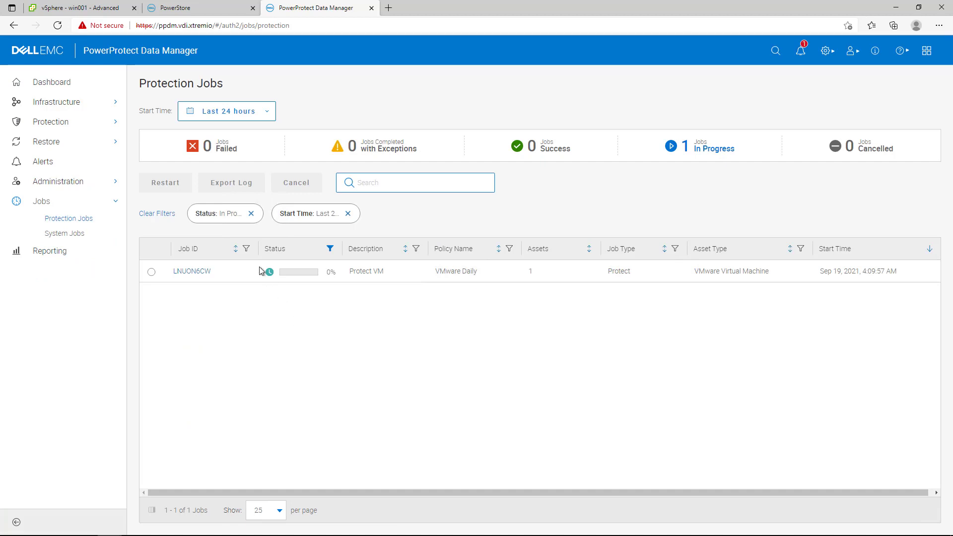
{"action": "left_click", "coordinate": [198, 272]}
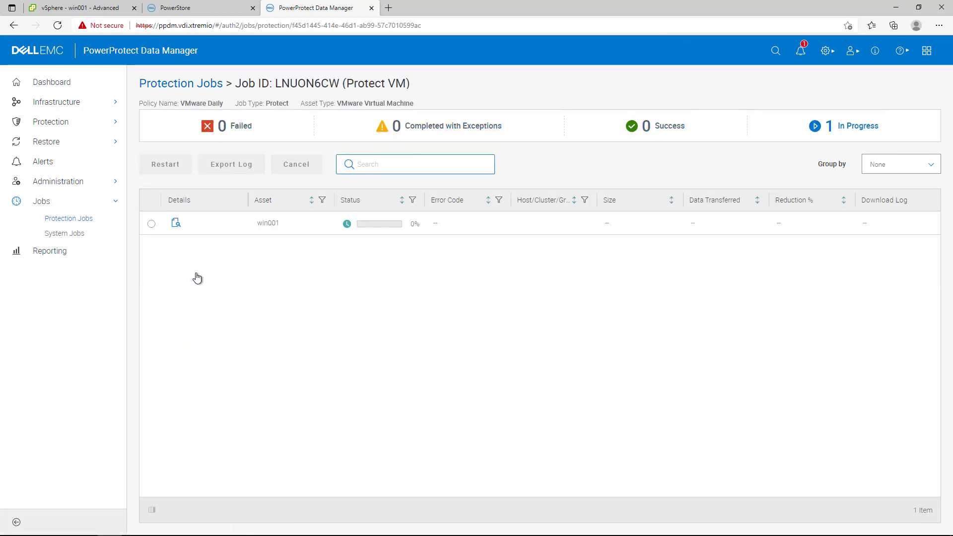
{"action": "left_click", "coordinate": [176, 224]}
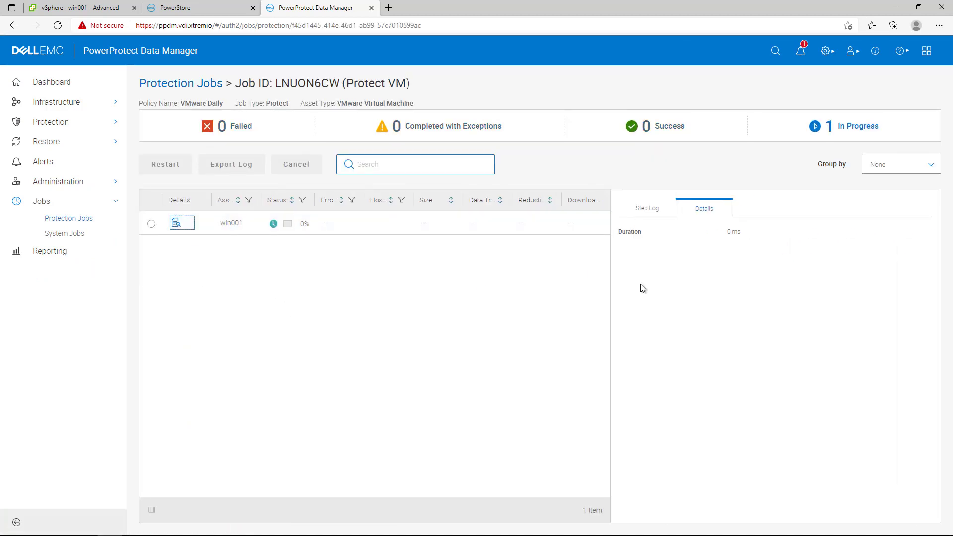
{"action": "left_click", "coordinate": [640, 214]}
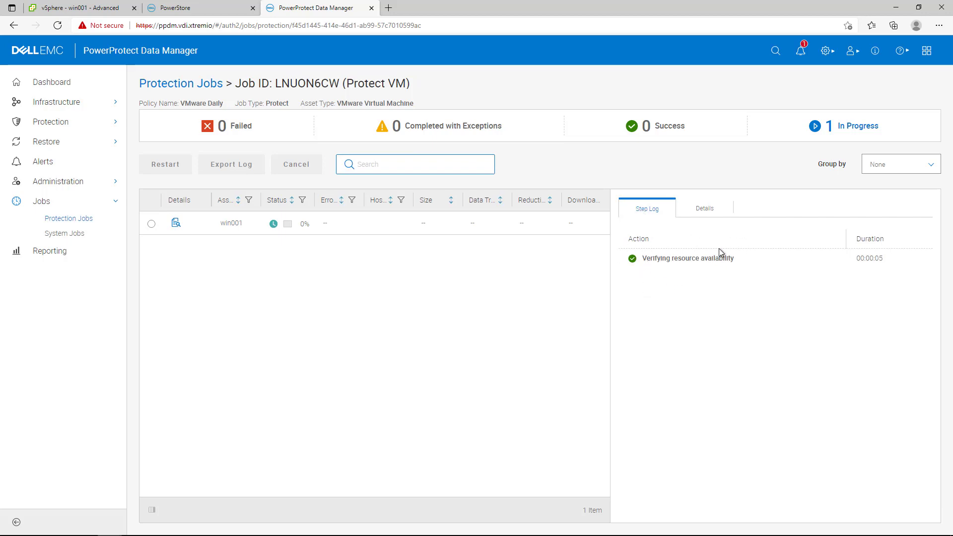
Step: Scroll further through the job's step log, then check win001's backup task progress in vSphere Client
{"action": "left_click", "coordinate": [87, 8]}
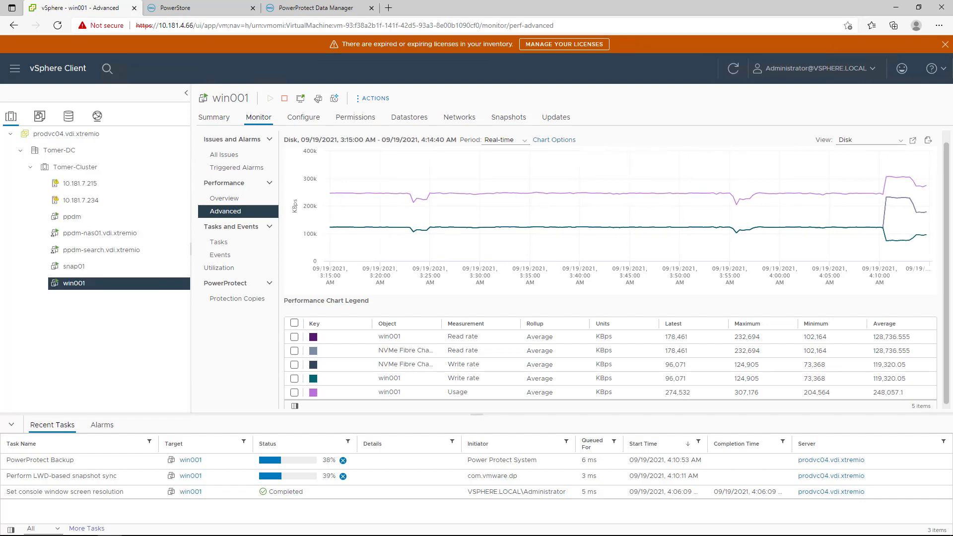
{"action": "key", "text": "ctrl+shift+Tab"}
{"action": "scroll", "coordinate": [938, 407], "scroll_direction": "down", "scroll_amount": 3}
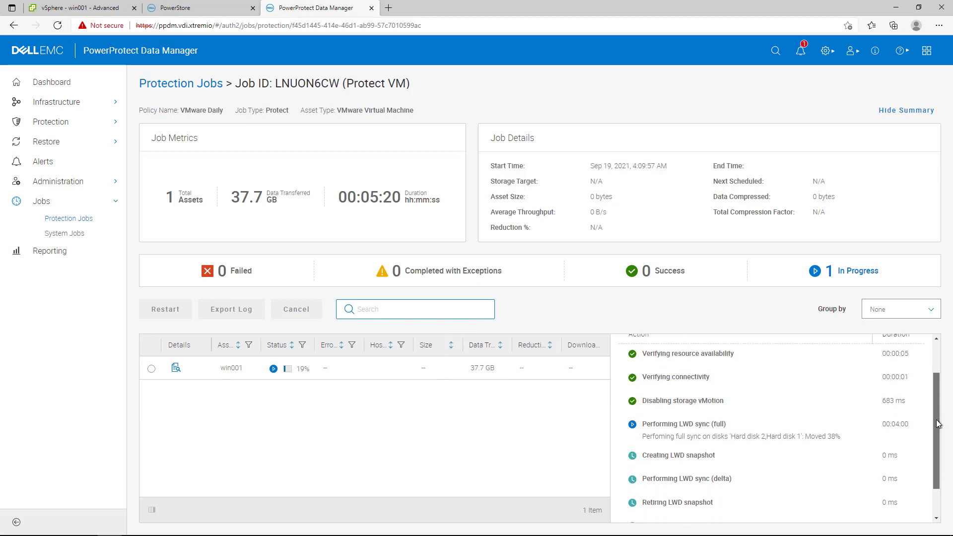
{"action": "left_click", "coordinate": [77, 7]}
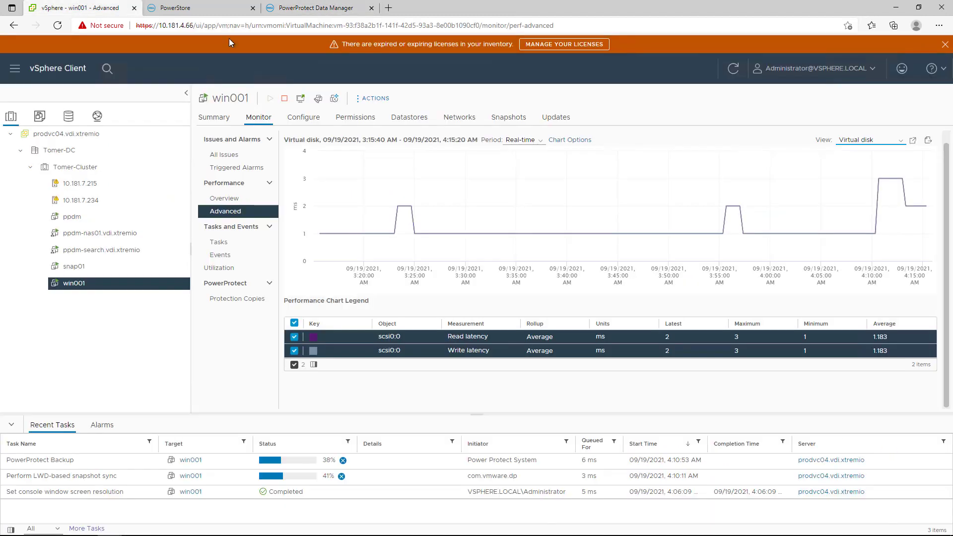
Step: Switch win001's Monitor performance chart to the Disk view while the backup tasks finish
{"action": "left_click", "coordinate": [869, 140]}
{"action": "left_click", "coordinate": [871, 218]}
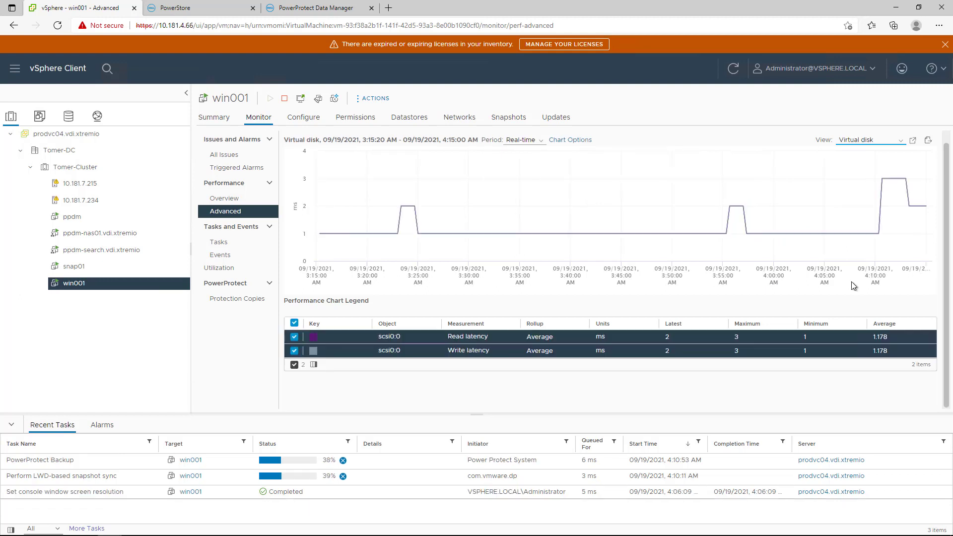
{"action": "mouse_move", "coordinate": [916, 207]}
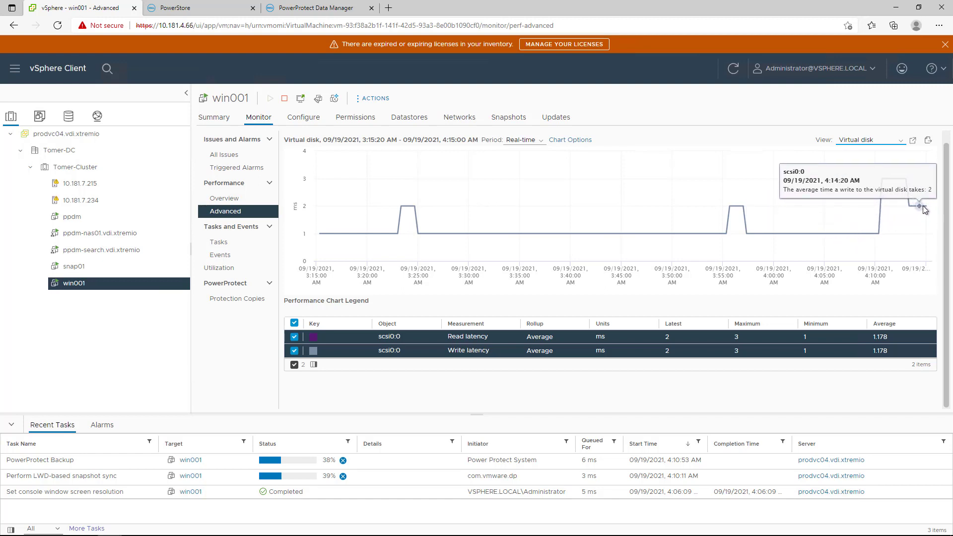
{"action": "left_click", "coordinate": [887, 143]}
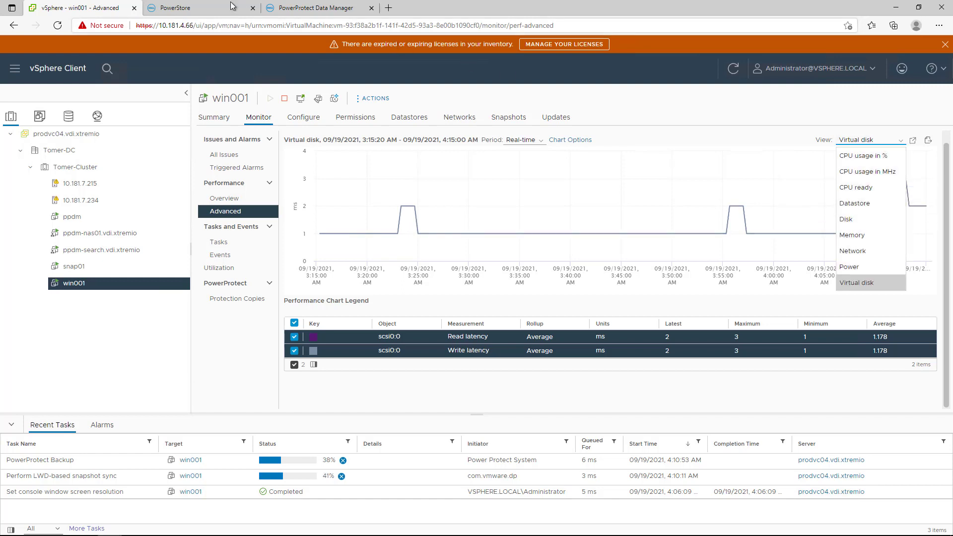
{"action": "left_click", "coordinate": [846, 219]}
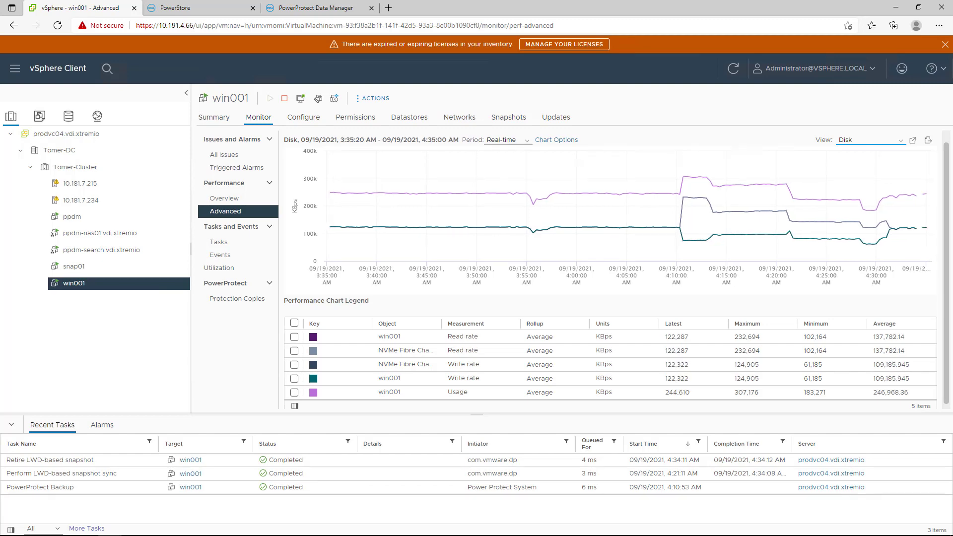
Step: Scroll job LNUON6CW's step log to confirm Success in 00:25:27, then go back to win001 in vSphere
{"action": "key", "text": "ctrl+3"}
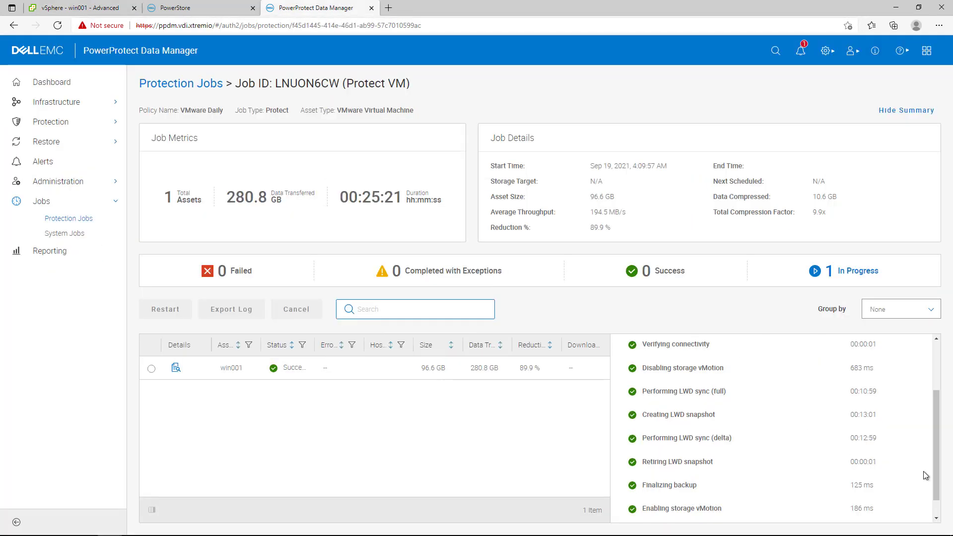
{"action": "left_click_drag", "start_coordinate": [939, 476], "coordinate": [941, 501]}
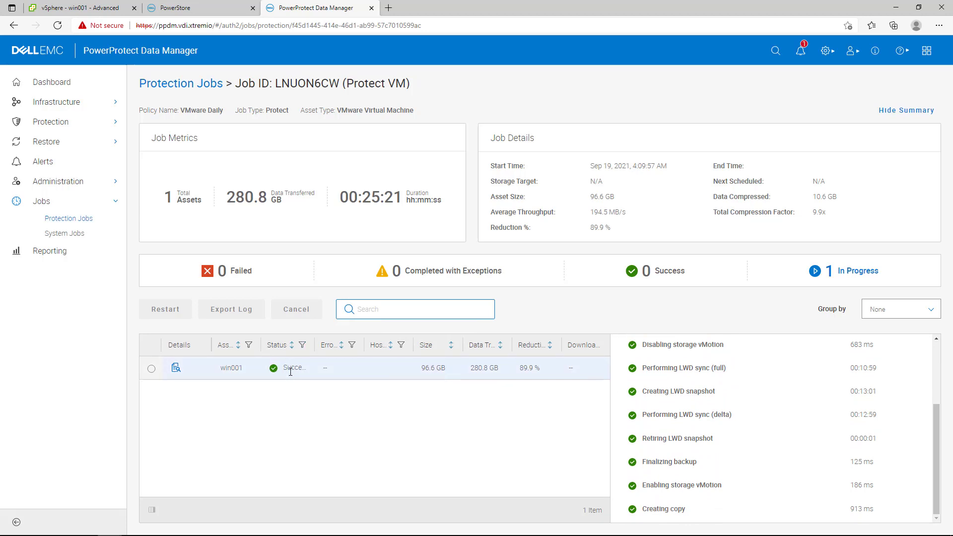
{"action": "left_click", "coordinate": [74, 8]}
Step: Start a PowerProtect restore of win001 from its latest backup copy as an entire-VM restore
{"action": "right_click", "coordinate": [102, 290]}
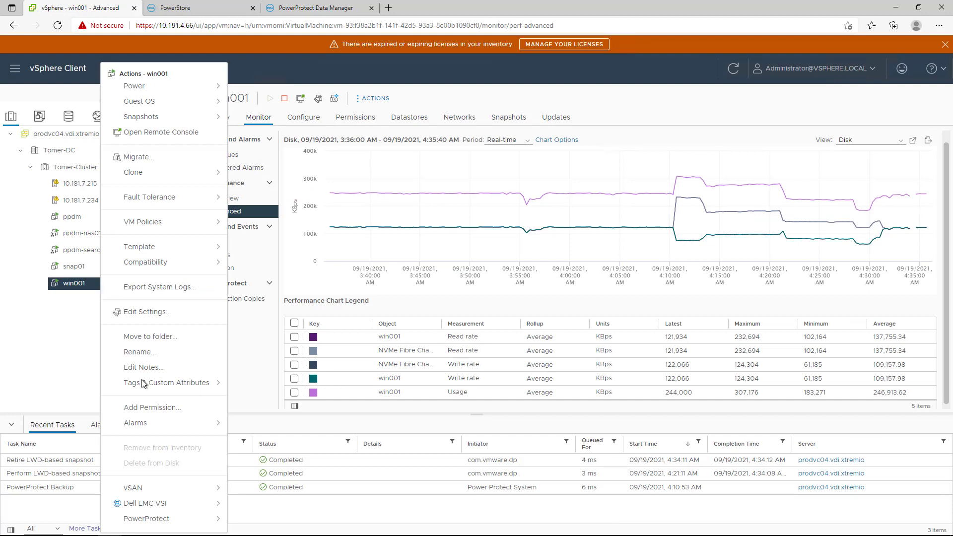
{"action": "mouse_move", "coordinate": [205, 521]}
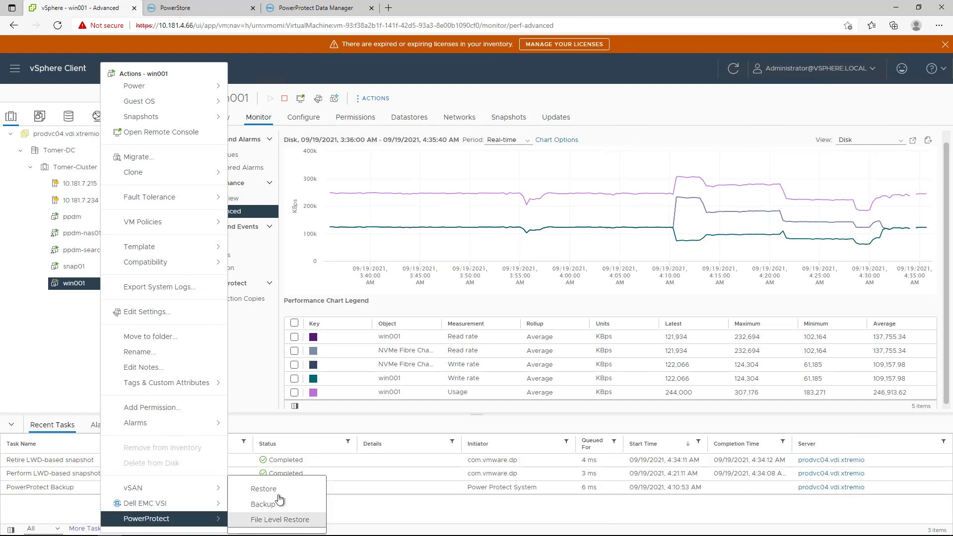
{"action": "left_click", "coordinate": [263, 489]}
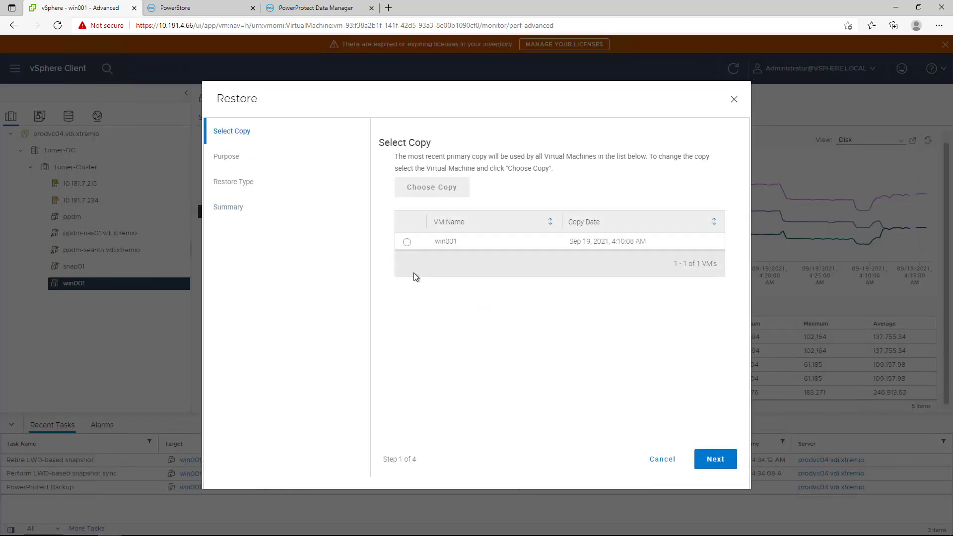
{"action": "left_click", "coordinate": [407, 242]}
{"action": "left_click", "coordinate": [715, 459]}
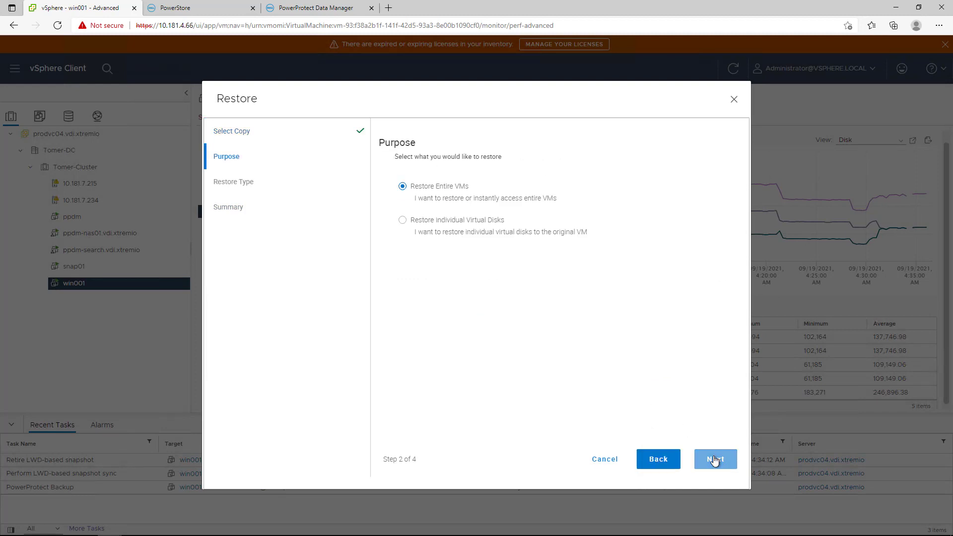
{"action": "left_click", "coordinate": [715, 459]}
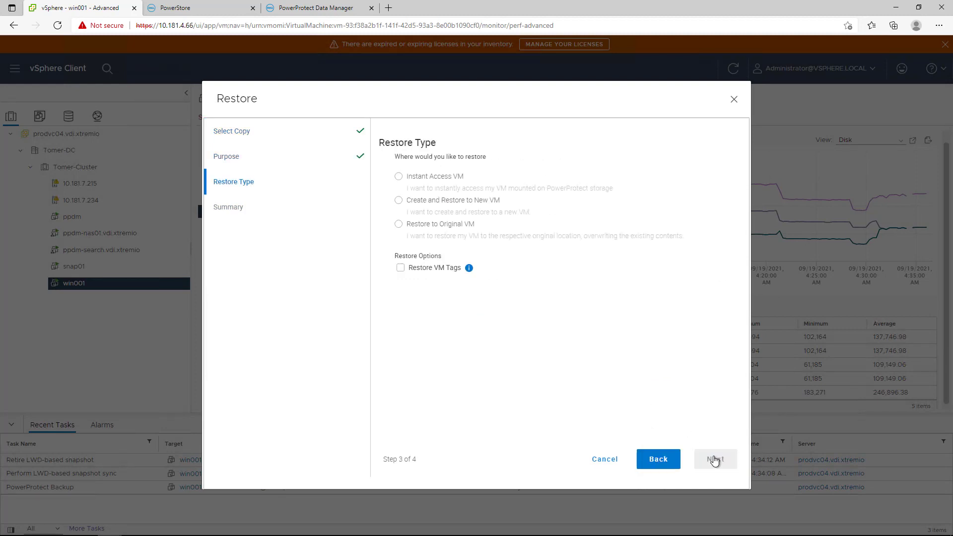
Step: Choose Instant Access VM as the restore type with Tomer-Cluster as the destination
{"action": "left_click", "coordinate": [399, 176]}
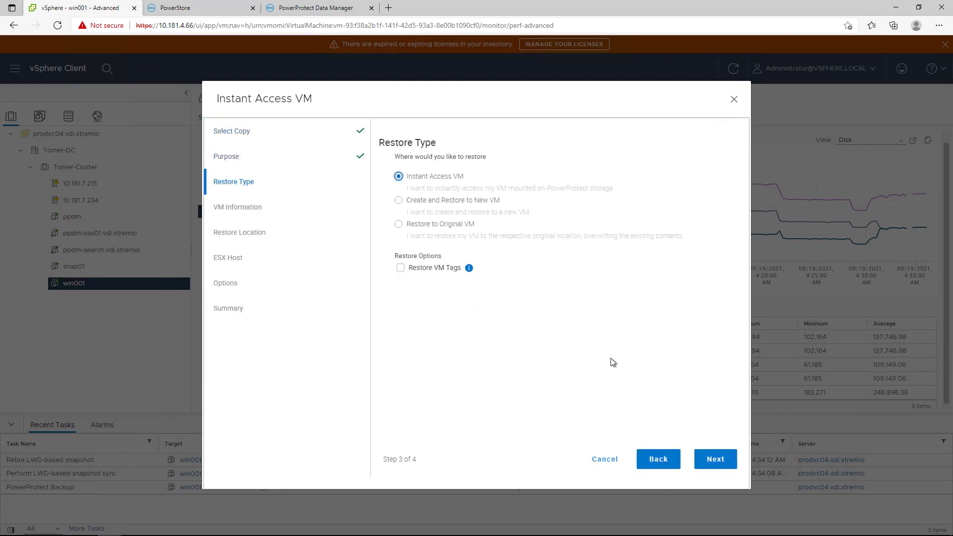
{"action": "left_click", "coordinate": [713, 461]}
{"action": "left_click", "coordinate": [714, 461]}
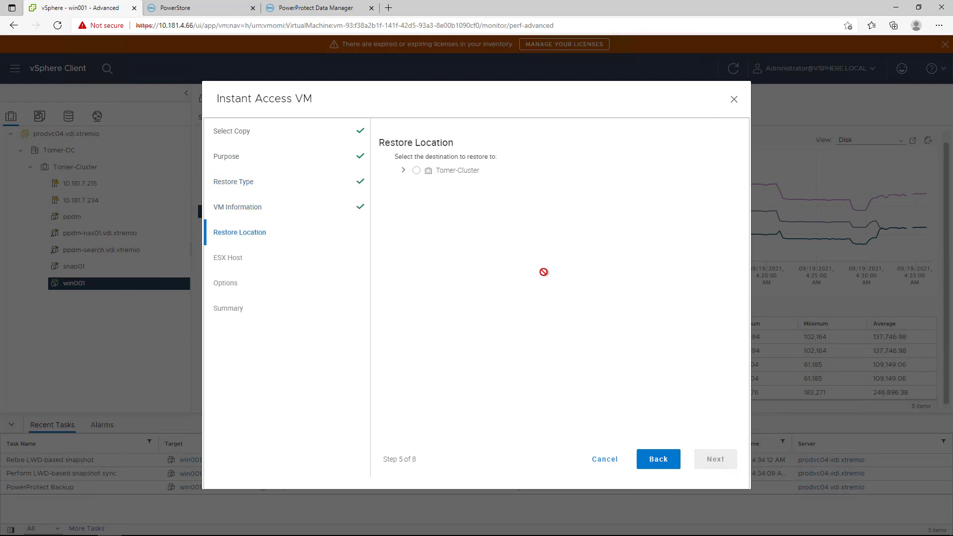
{"action": "left_click", "coordinate": [416, 170]}
{"action": "left_click", "coordinate": [715, 458]}
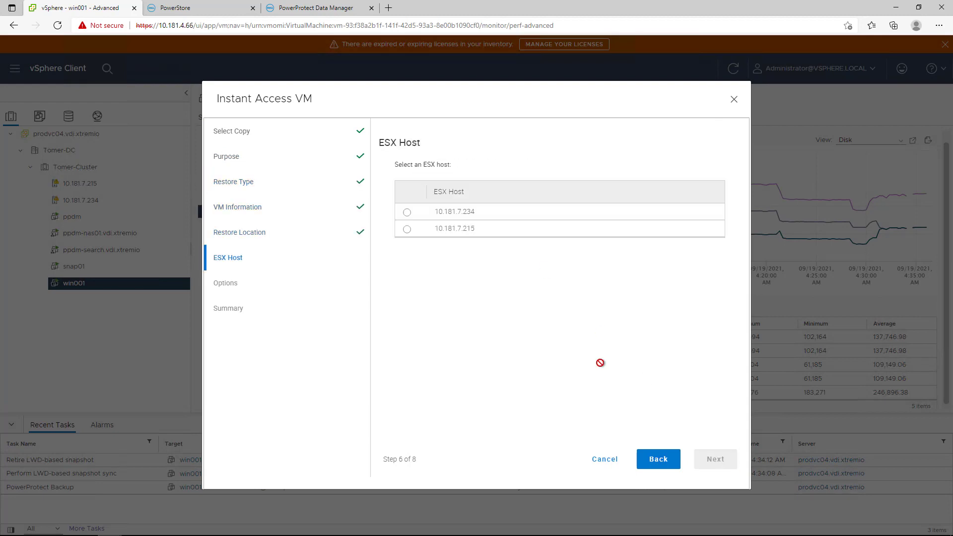
Step: Run restore01 on host 10.181.7.234 and launch the instant-access restore
{"action": "left_click", "coordinate": [407, 212]}
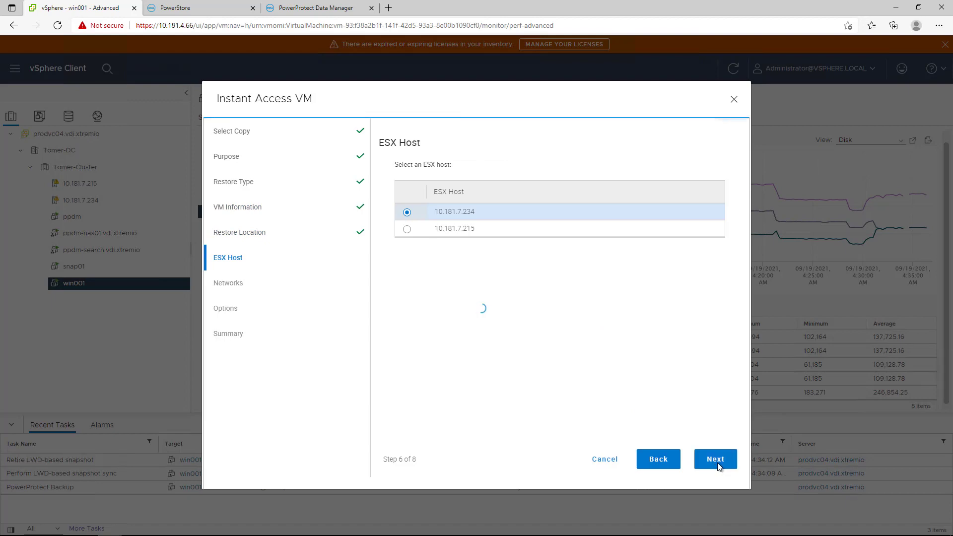
{"action": "left_click", "coordinate": [717, 464]}
{"action": "left_click", "coordinate": [717, 461]}
{"action": "left_click", "coordinate": [724, 463]}
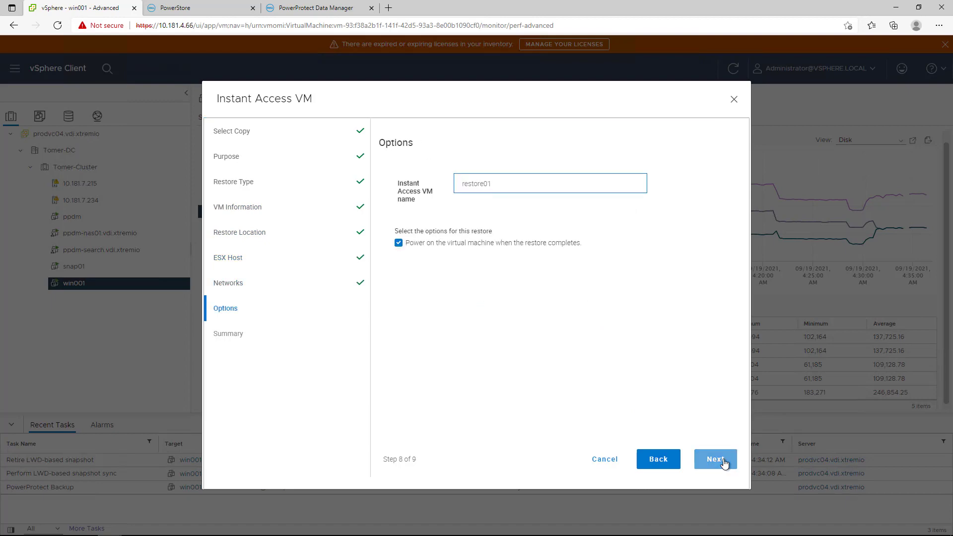
{"action": "left_click", "coordinate": [720, 459]}
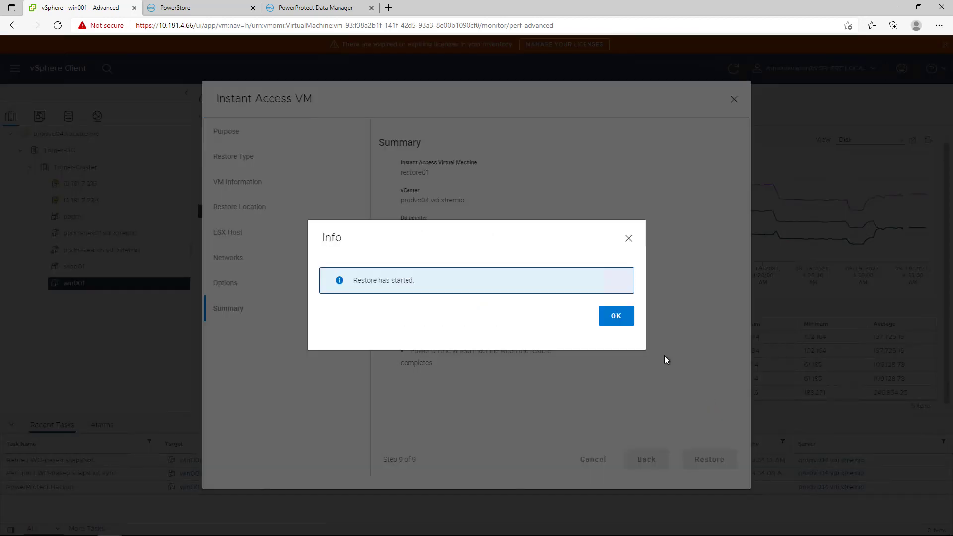
{"action": "left_click", "coordinate": [616, 315]}
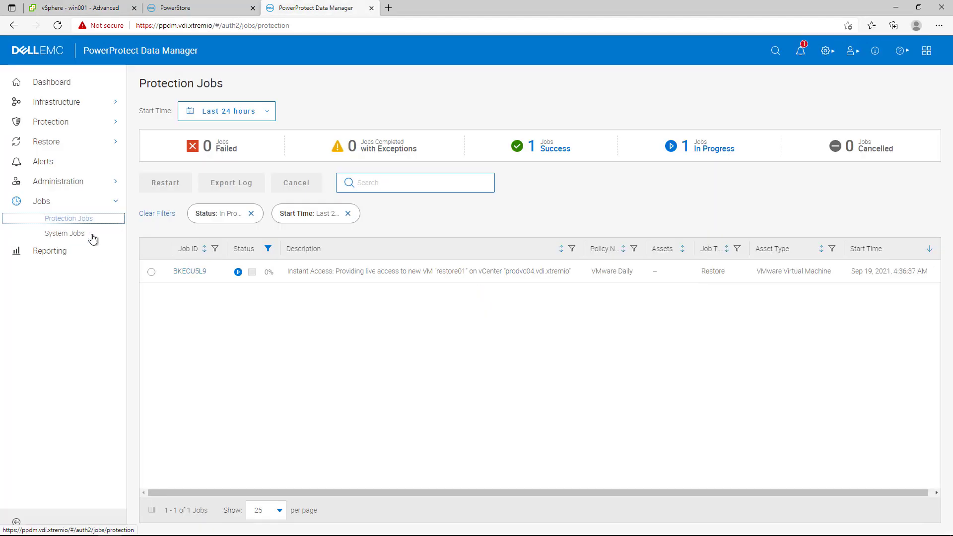